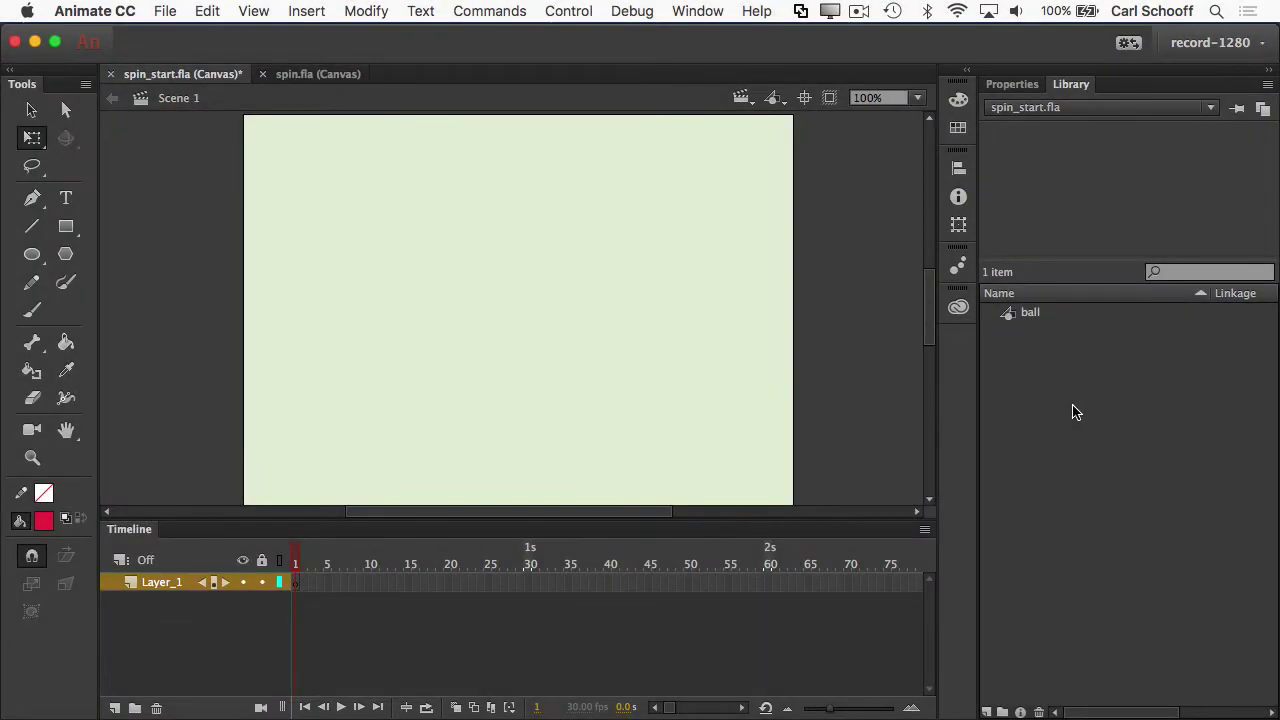
- Drag an instance of the 'ball' symbol from the Library onto the stage near its centre
click(1030, 313)
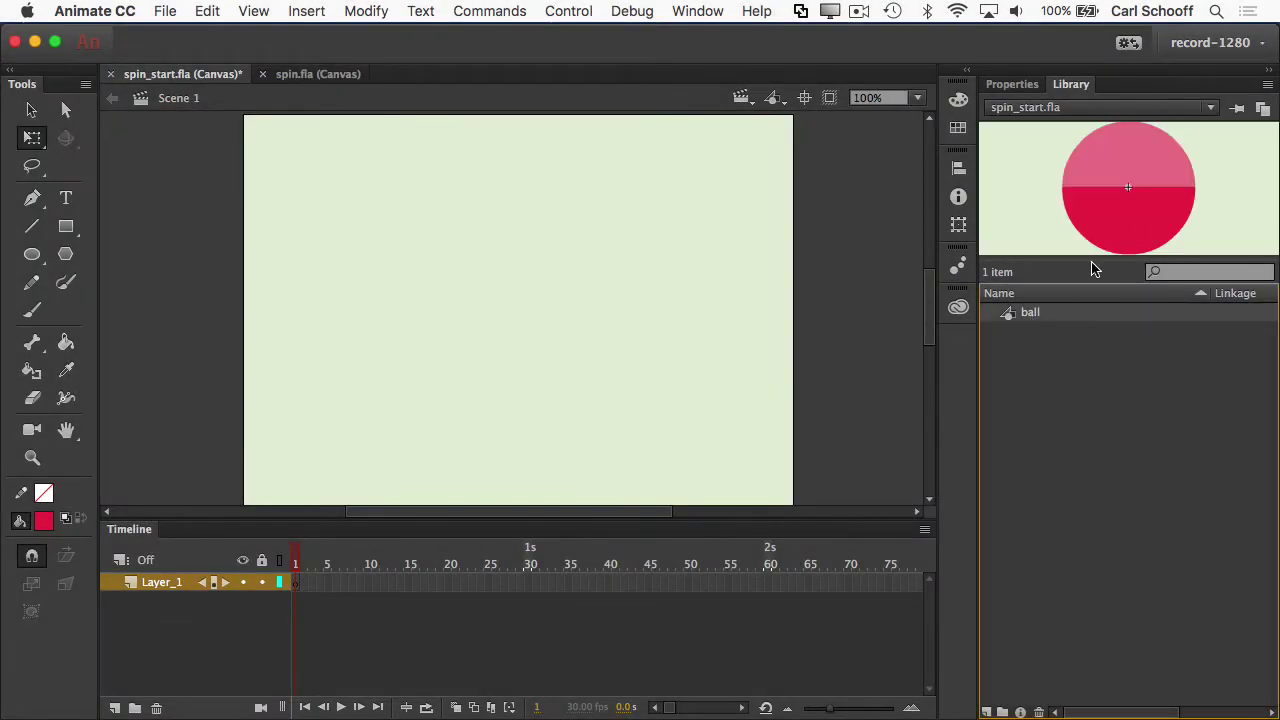
drag(1149, 196, 620, 238)
drag(520, 290, 520, 290)
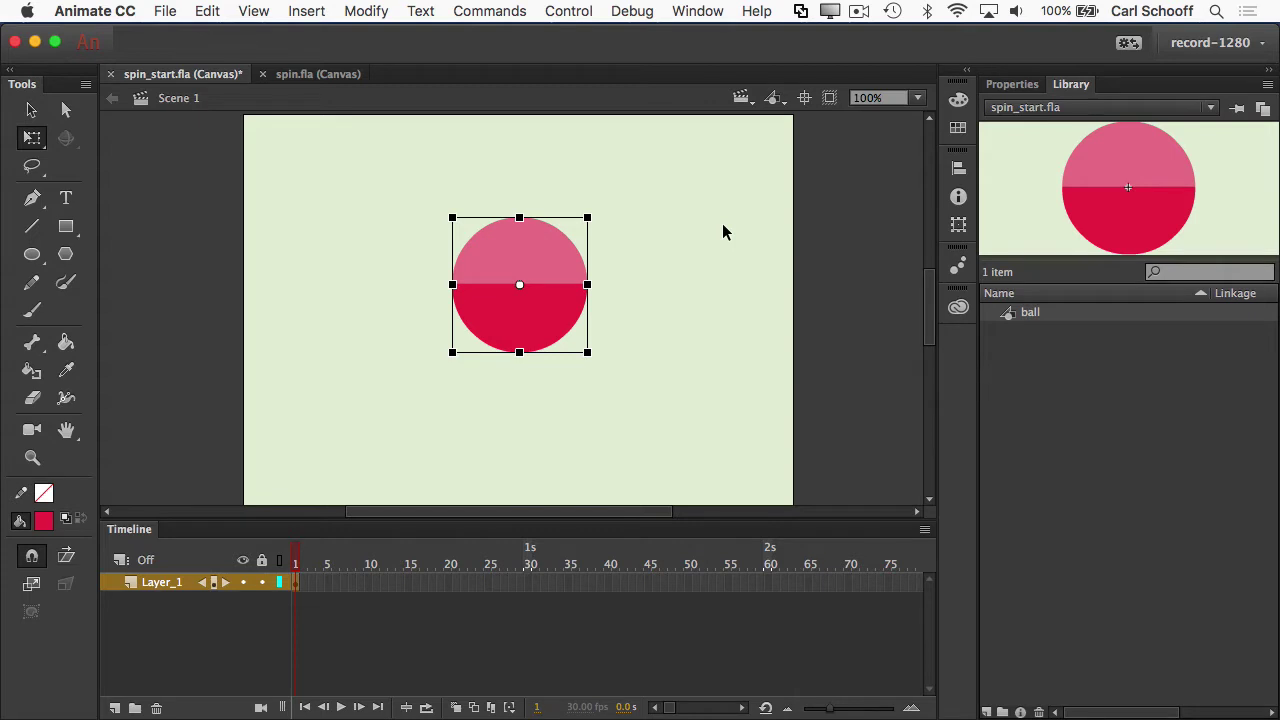
- Align the ball to the stage's vertical centre, then select frame 20 on Layer_1
key(super+k)
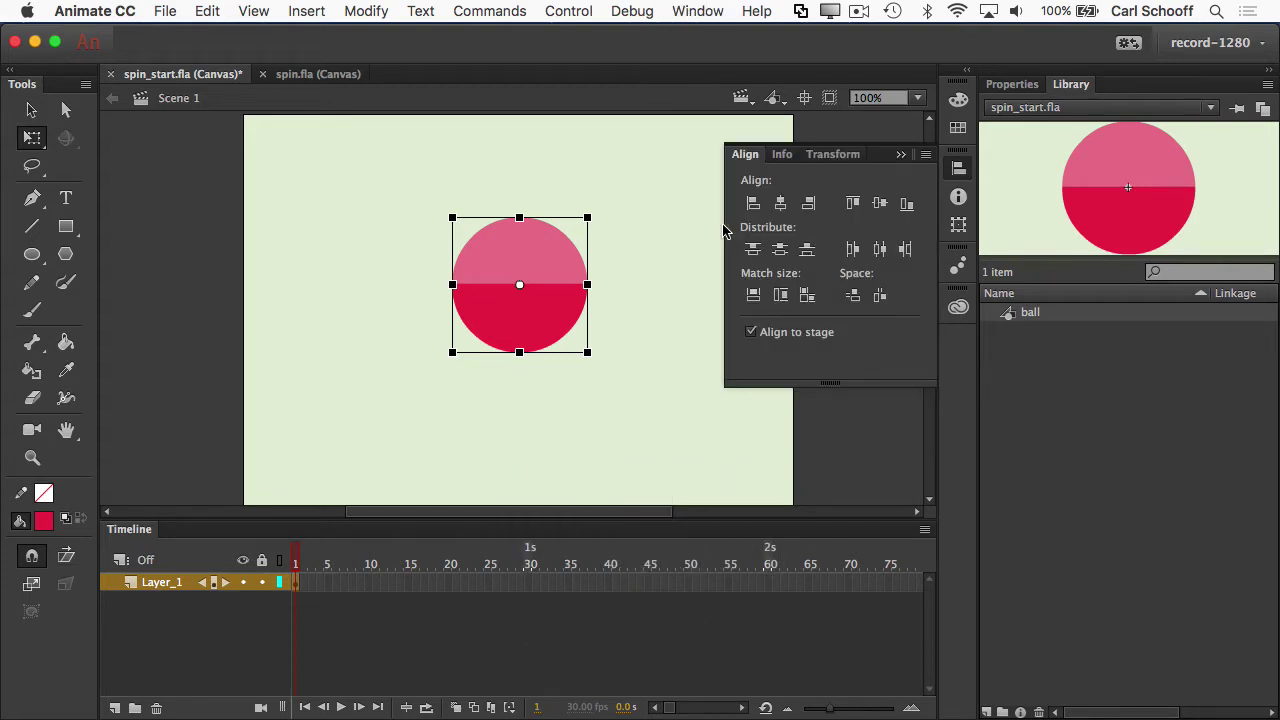
click(877, 204)
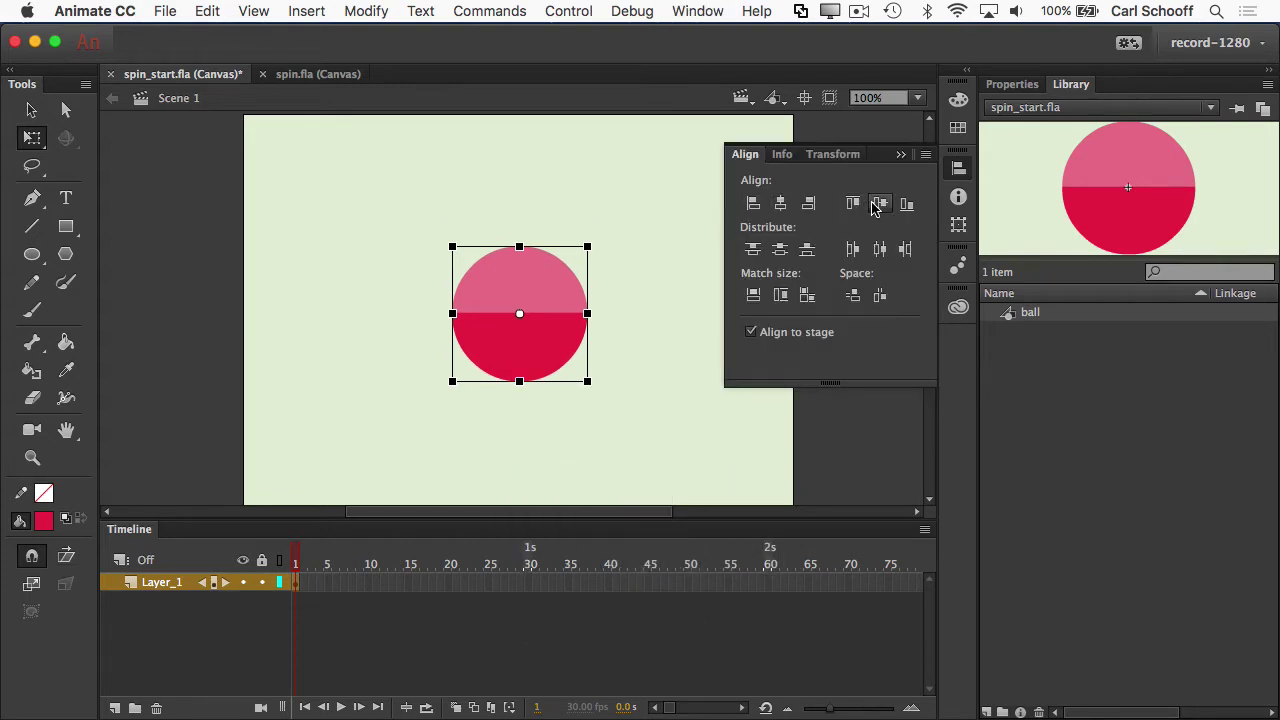
click(838, 422)
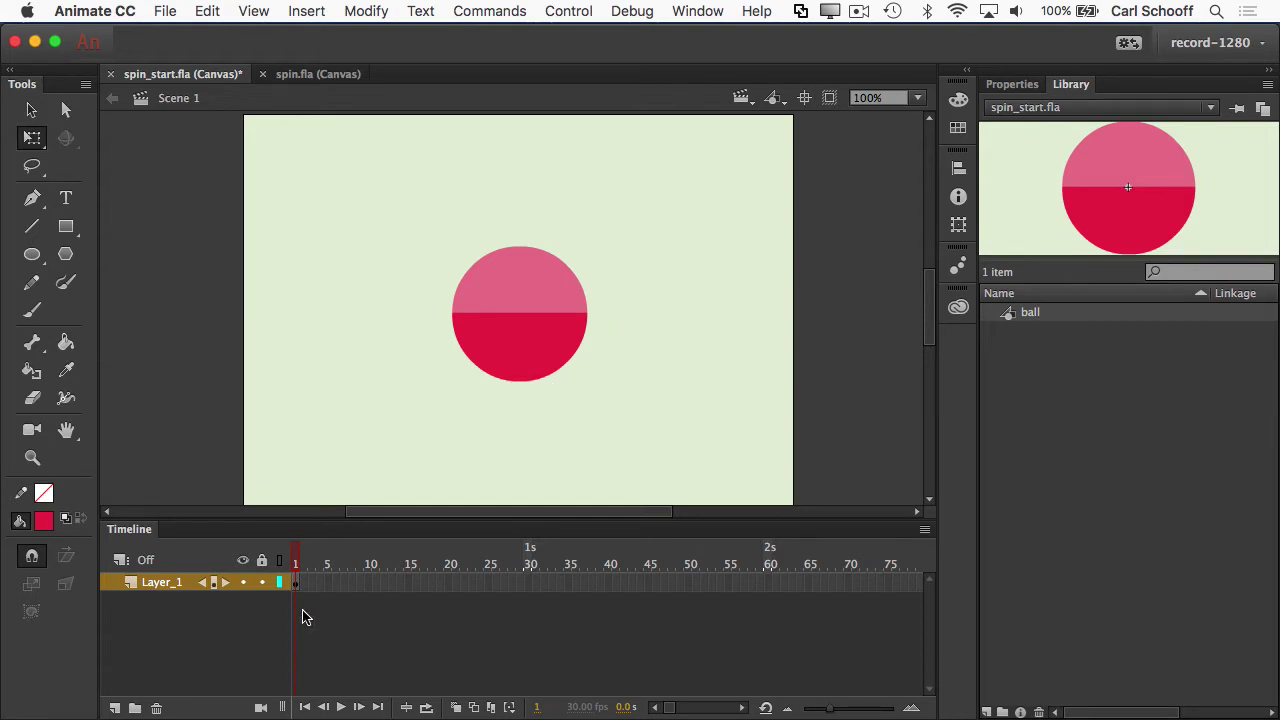
click(448, 584)
- Insert a keyframe at frame 20 and create a classic tween spanning frames 1 to 20
key(F6)
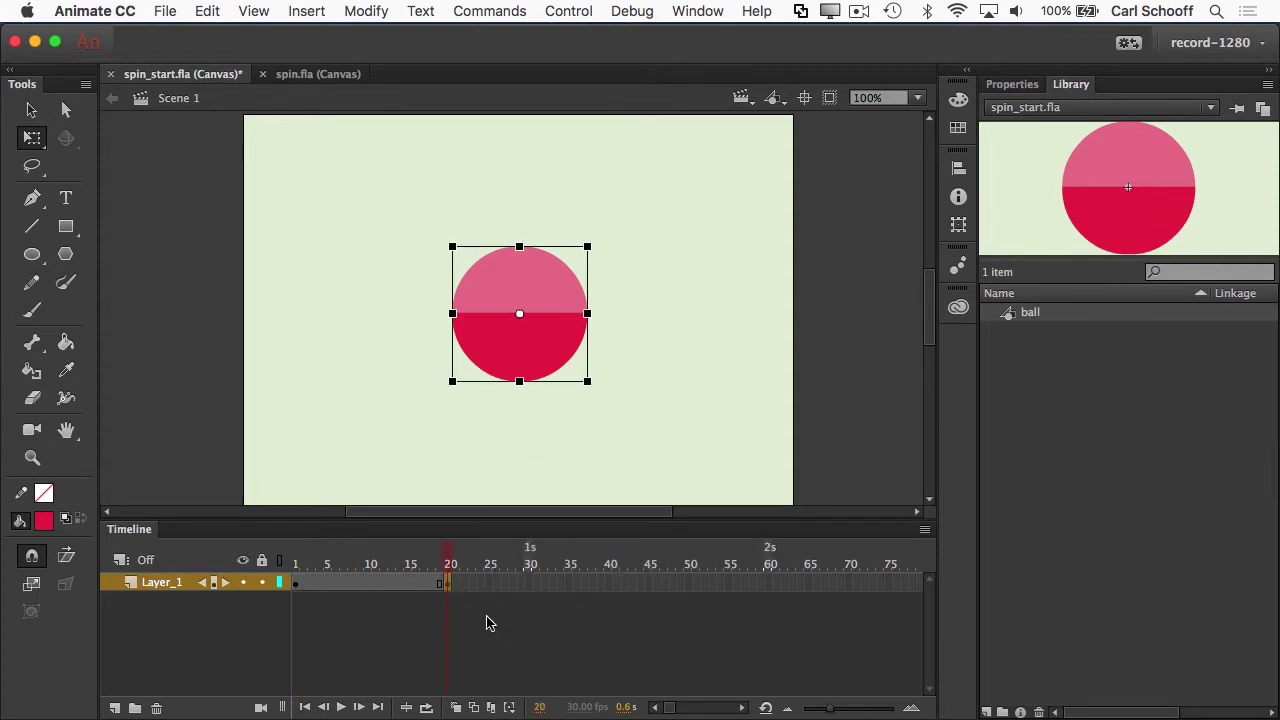
click(430, 617)
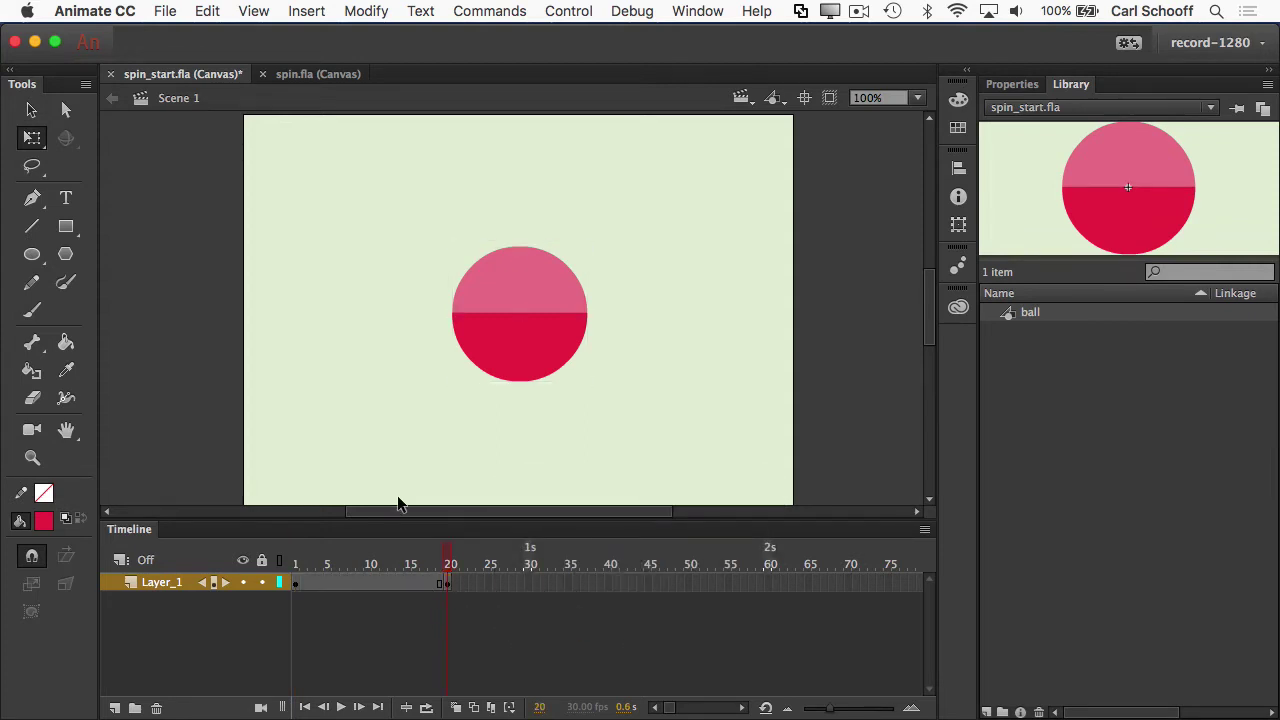
right_click(341, 584)
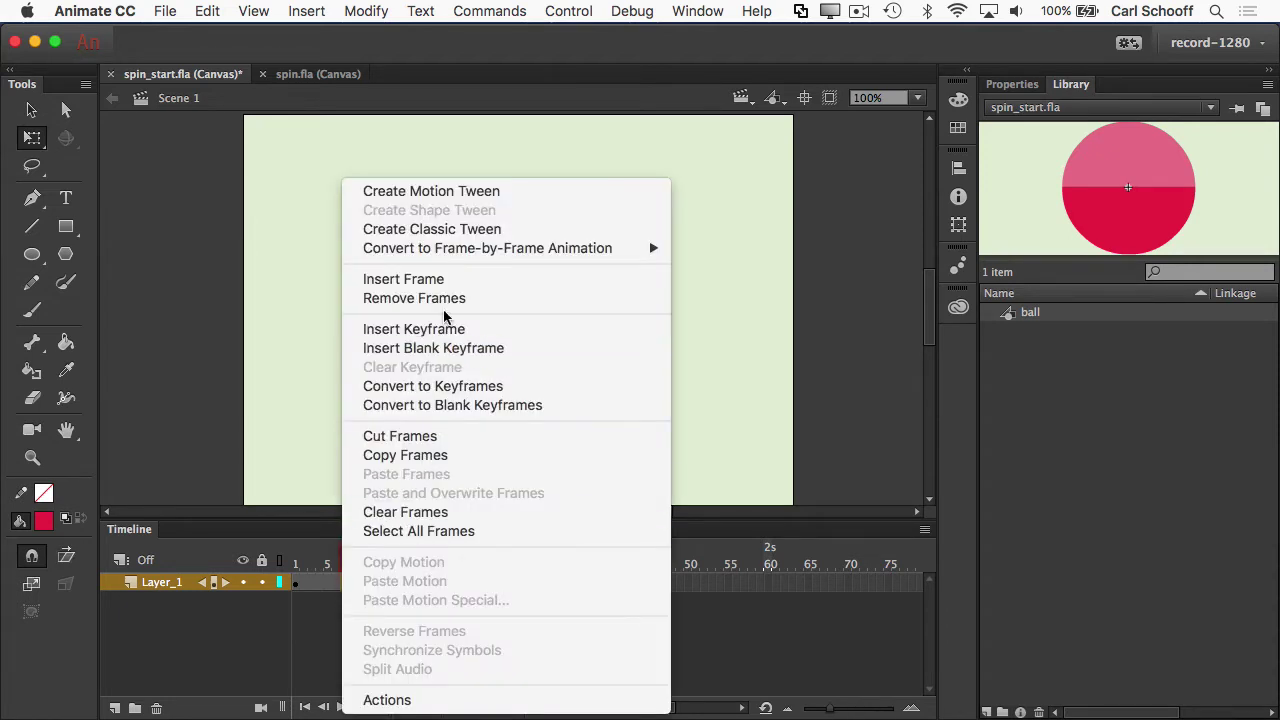
click(453, 229)
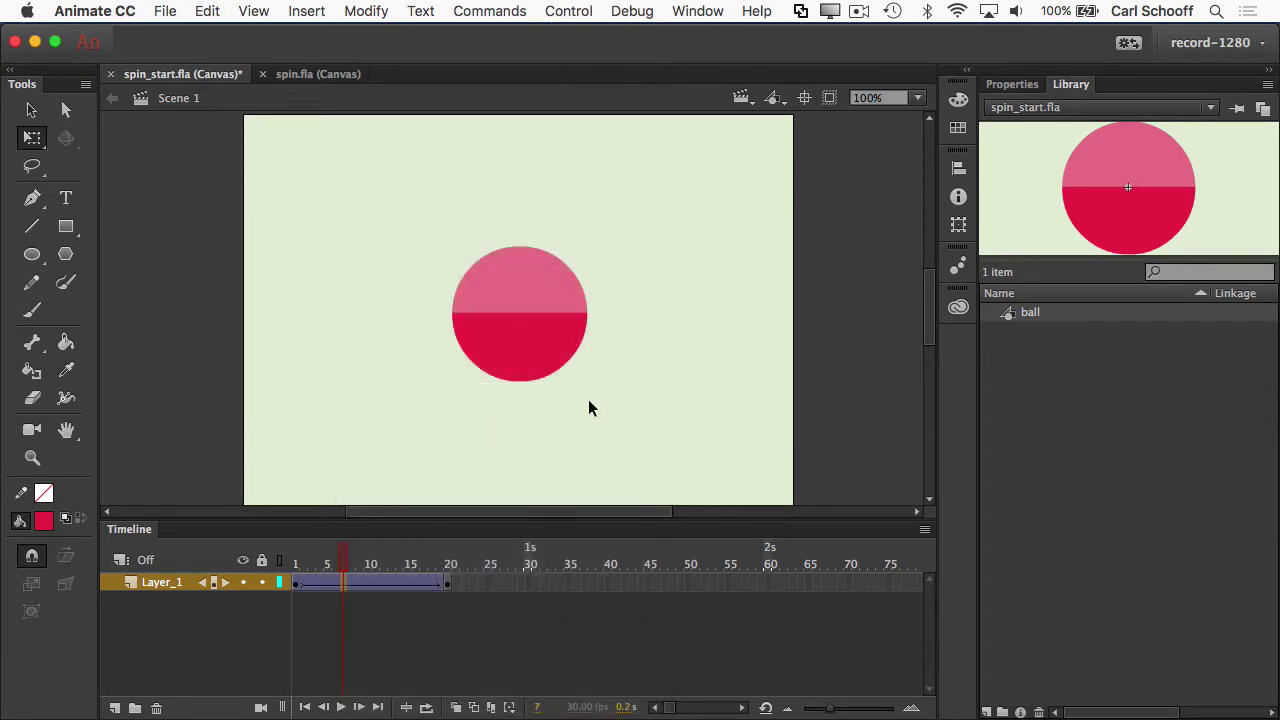
- Try rotating the ball at frame 20, preview it, then undo the rotation
click(449, 572)
click(566, 343)
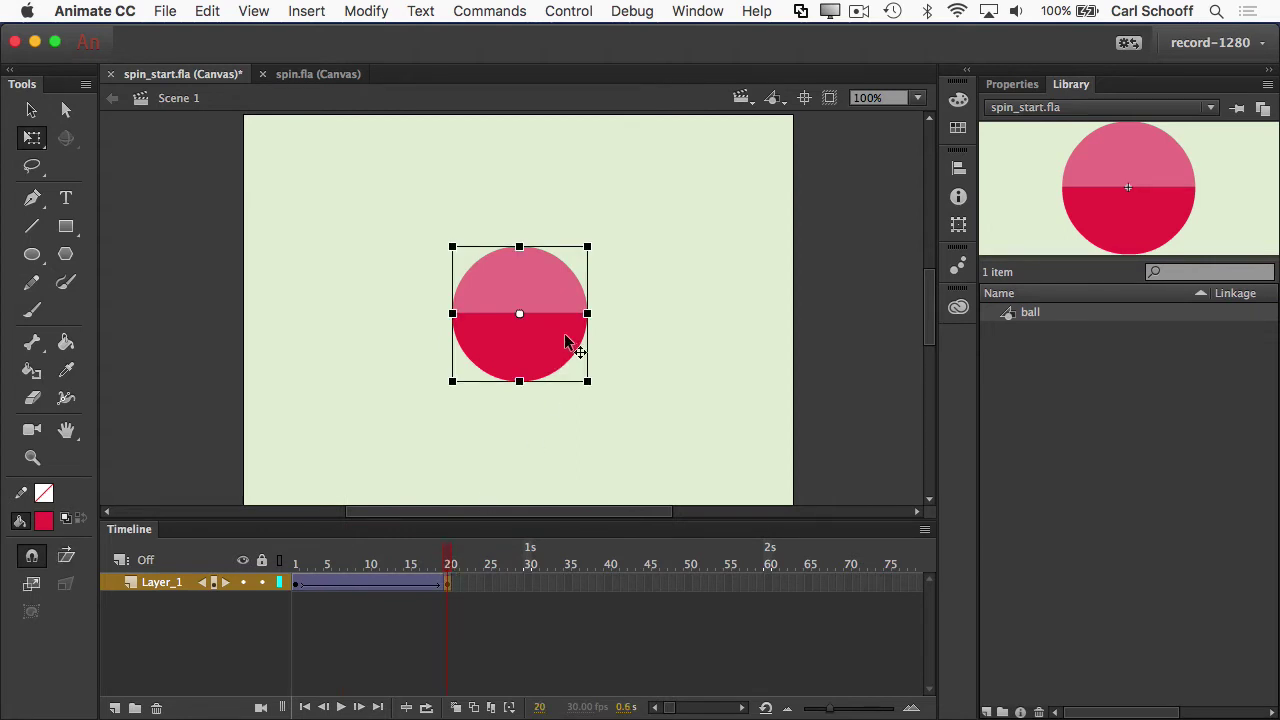
drag(586, 412, 423, 391)
click(458, 445)
mouse_move(451, 556)
mouse_down()
mouse_move(298, 557)
mouse_move(450, 552)
mouse_up()
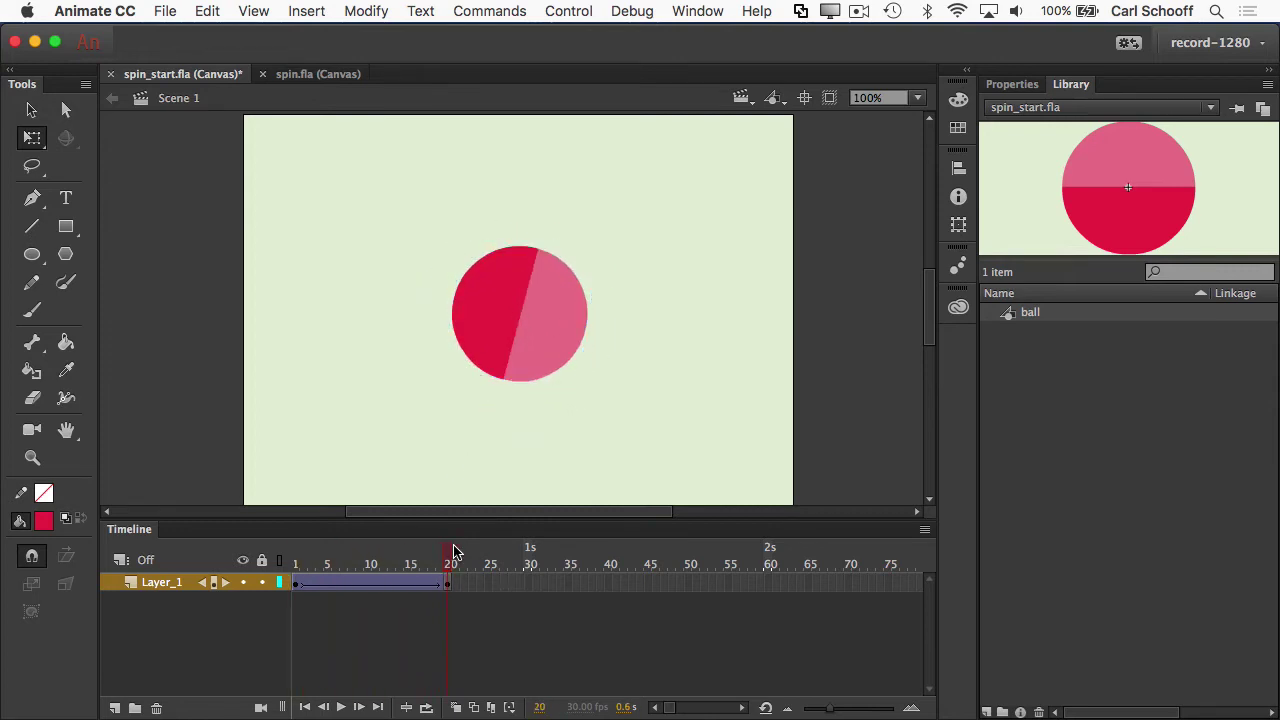
key(super+z)
key(super+z)
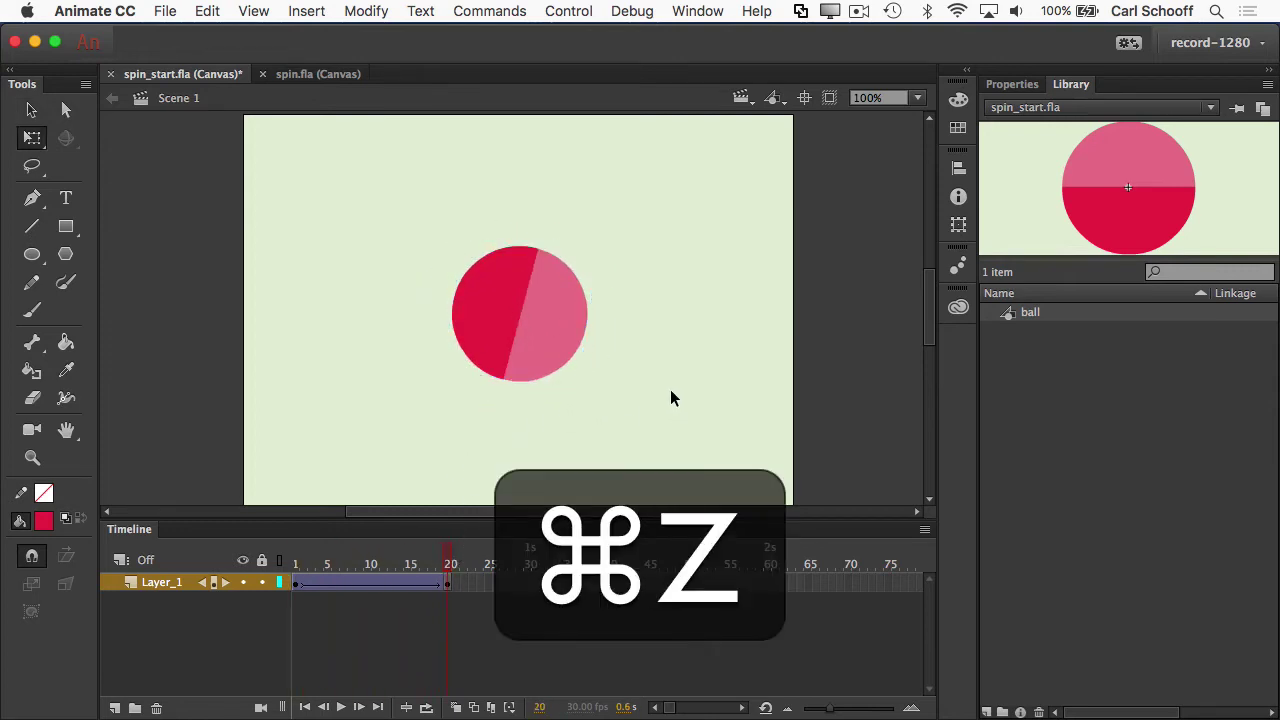
key(super+z)
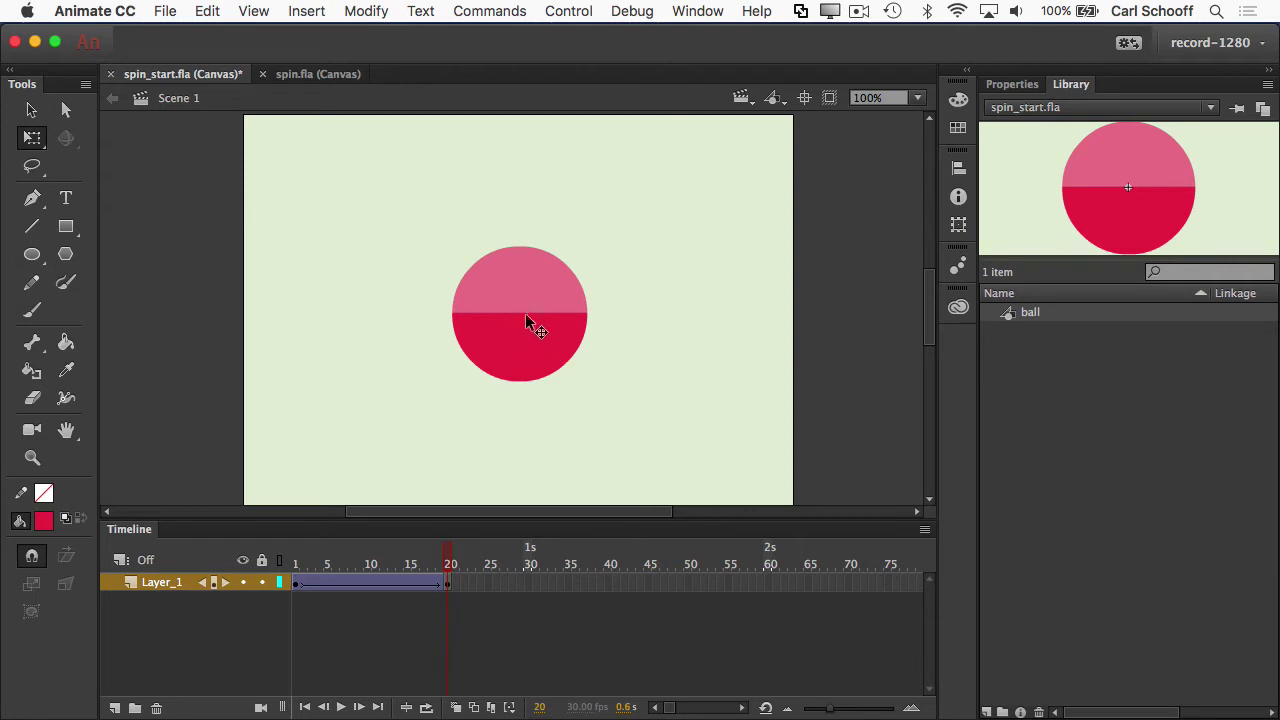
- Set the tween span's Rotate option to CW in the Properties Tweening section
click(295, 585)
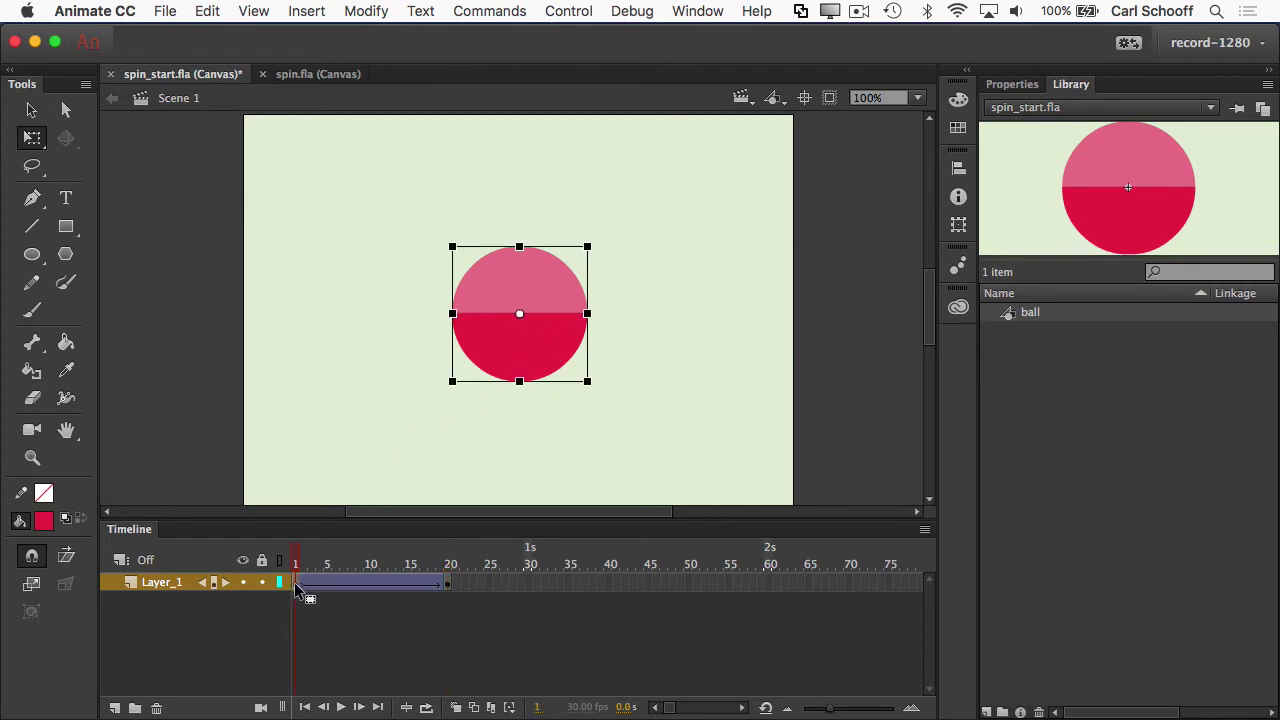
click(1010, 87)
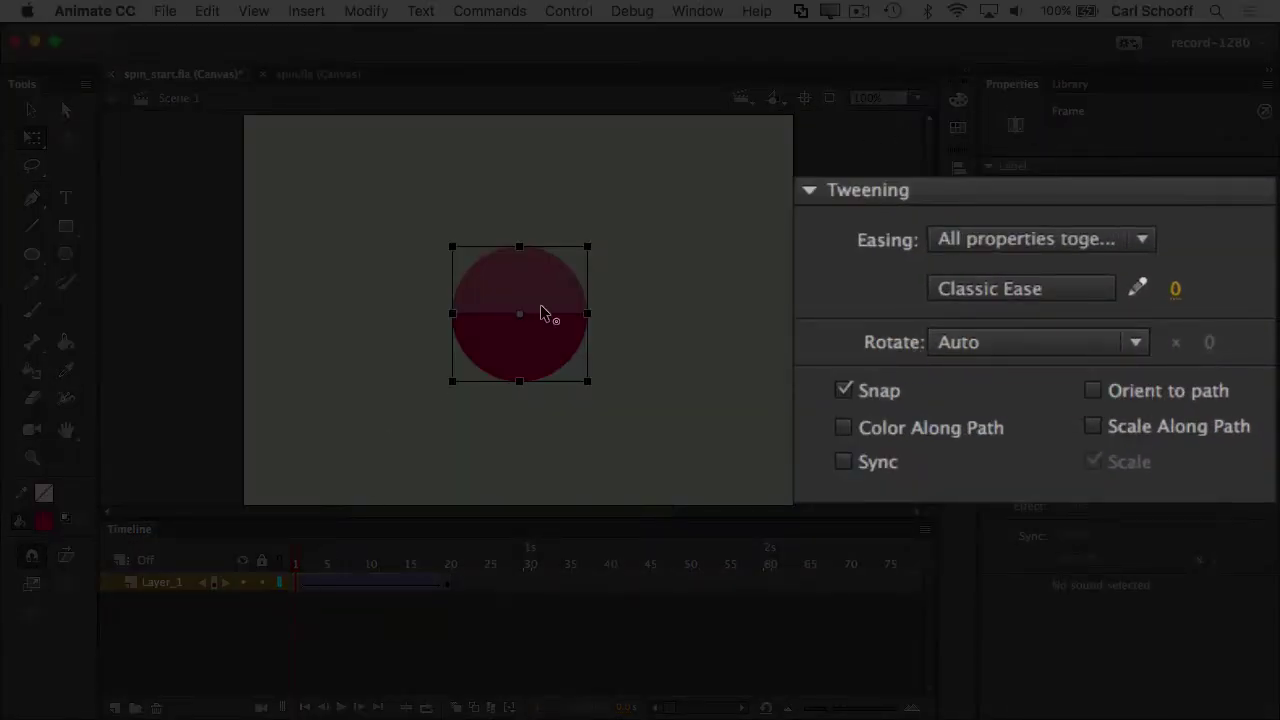
click(517, 409)
click(523, 331)
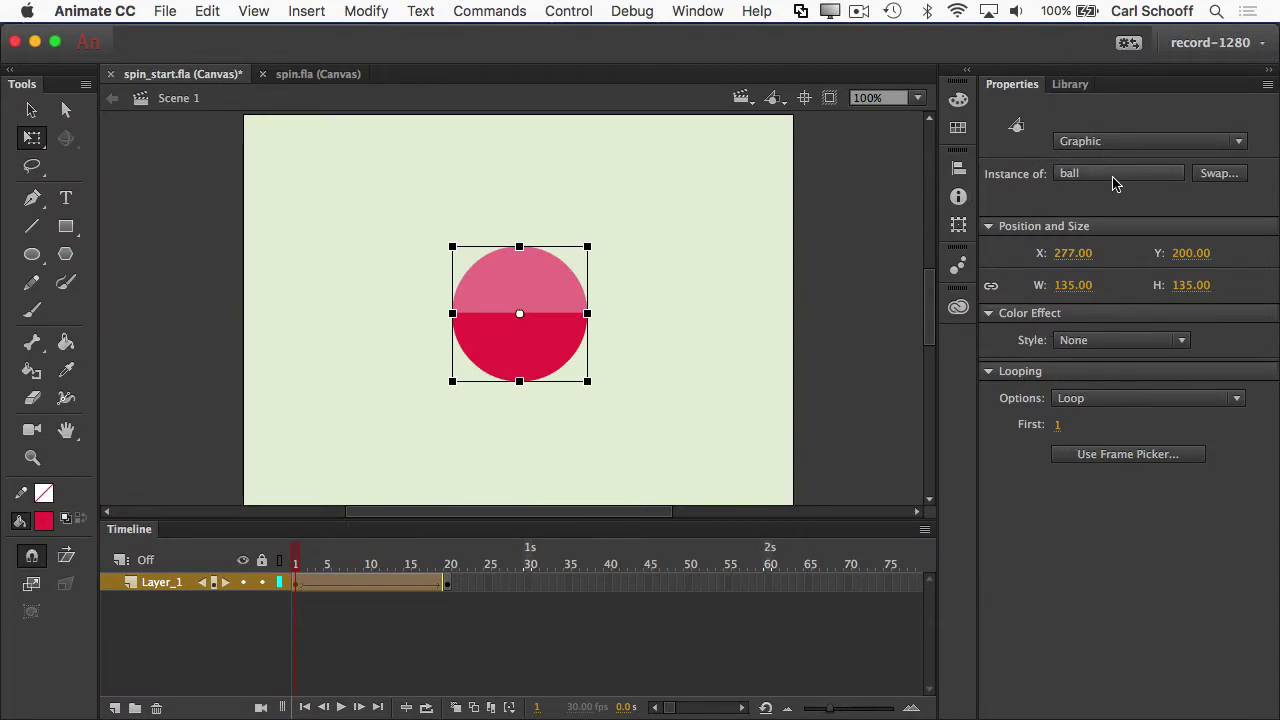
click(305, 586)
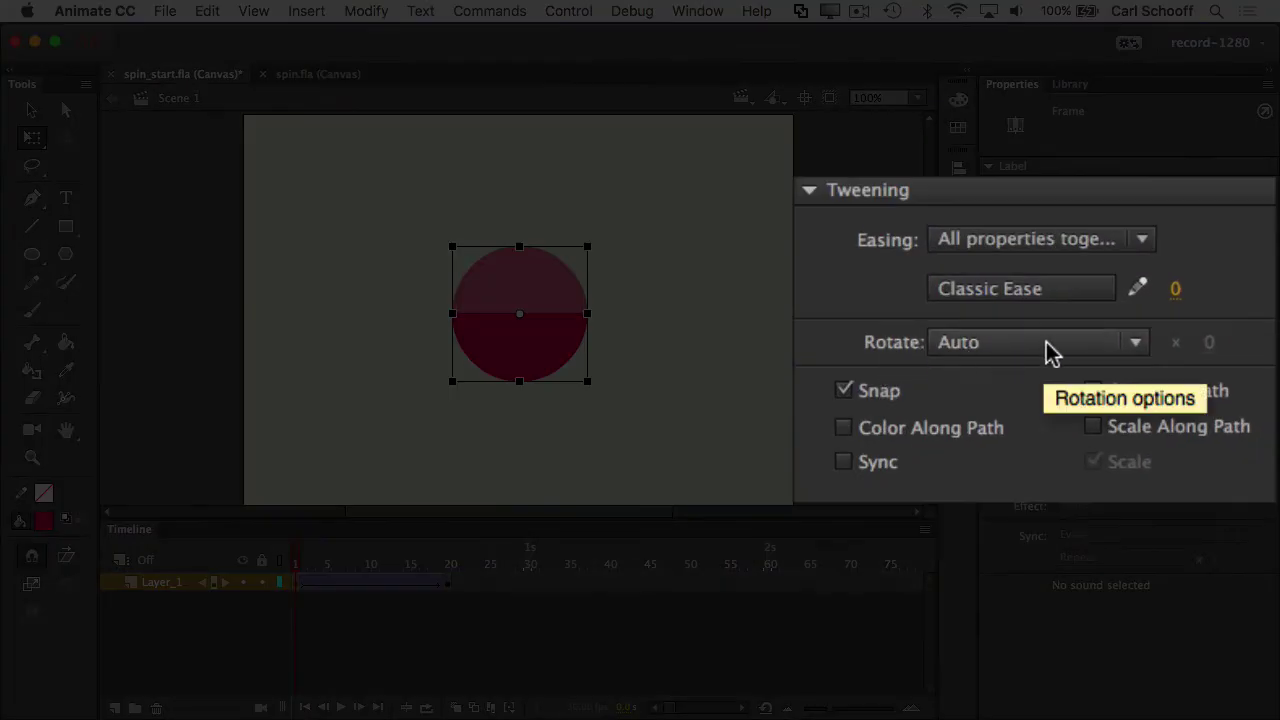
click(1060, 342)
click(1049, 448)
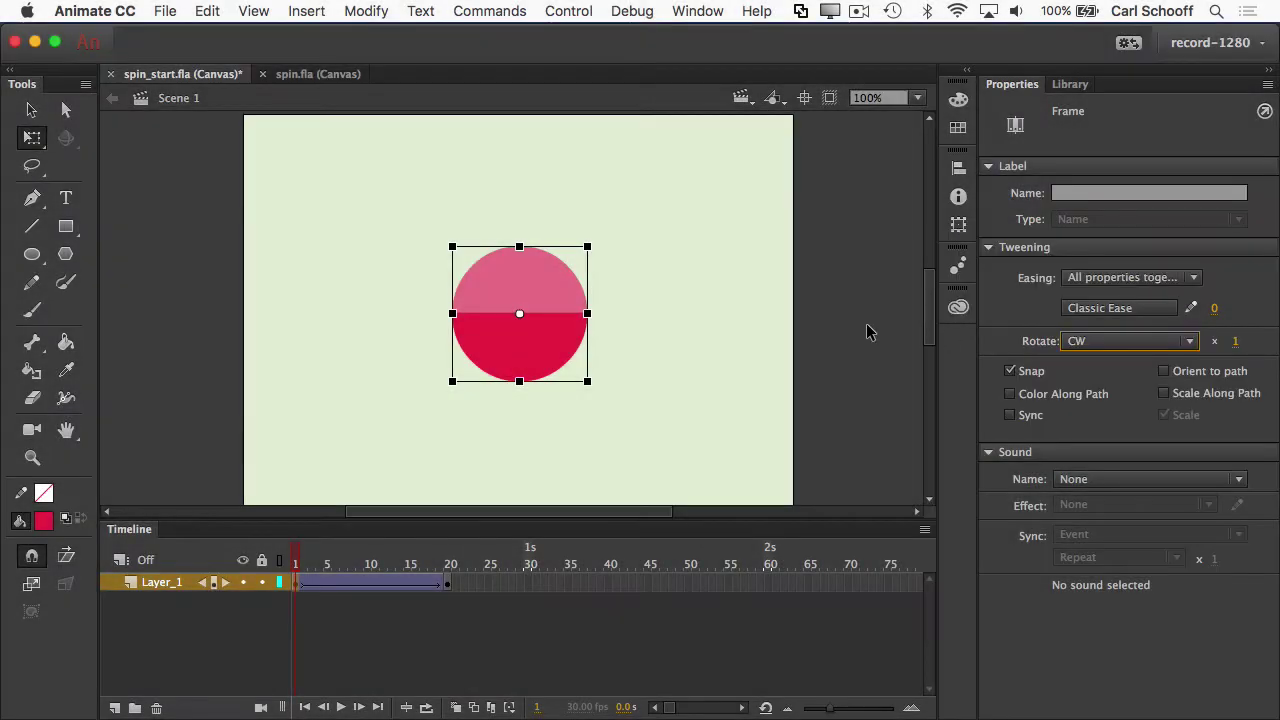
click(513, 481)
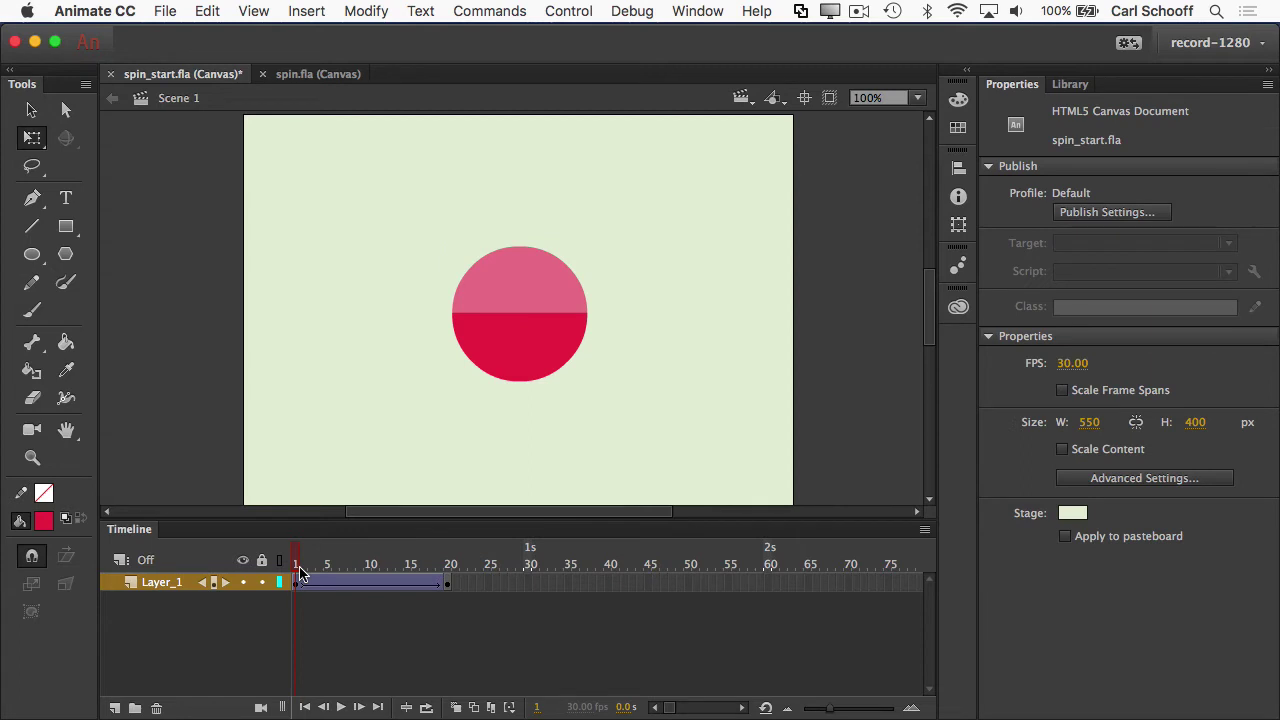
- Preview the spin, change the clockwise rotation count to 2, and replay the animation
key(Return)
key(Return)
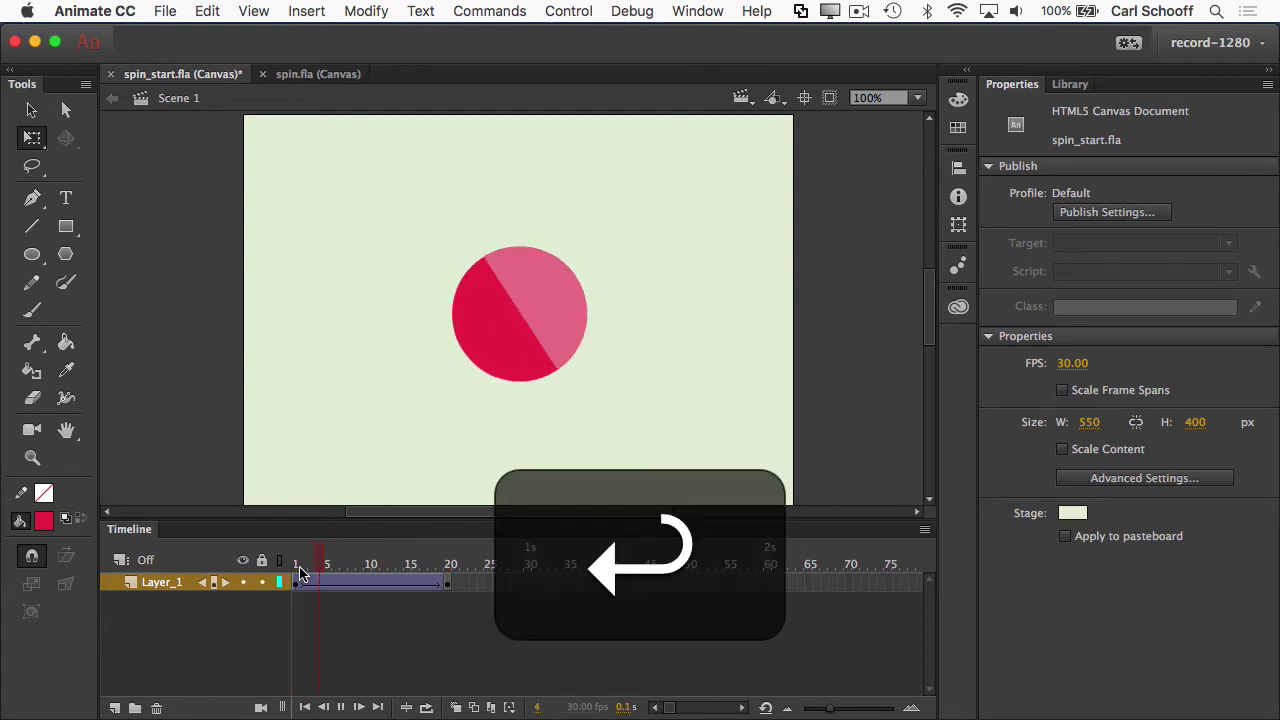
key(Return)
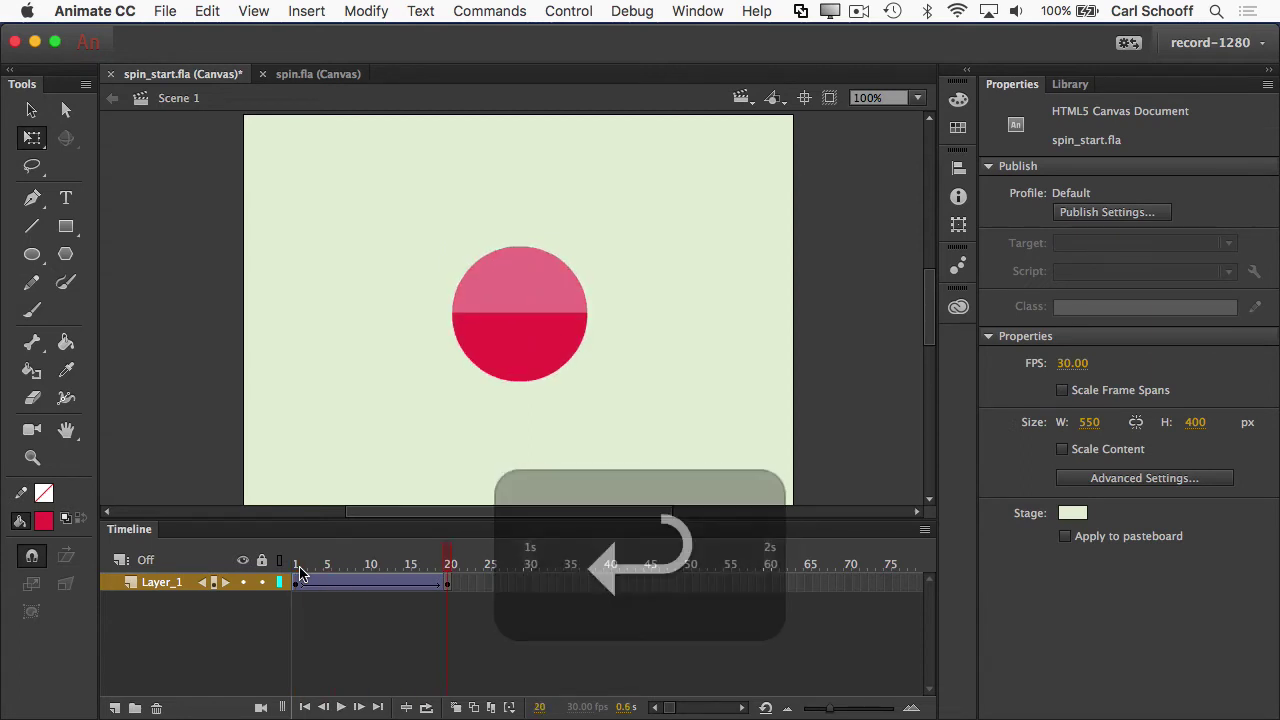
click(296, 583)
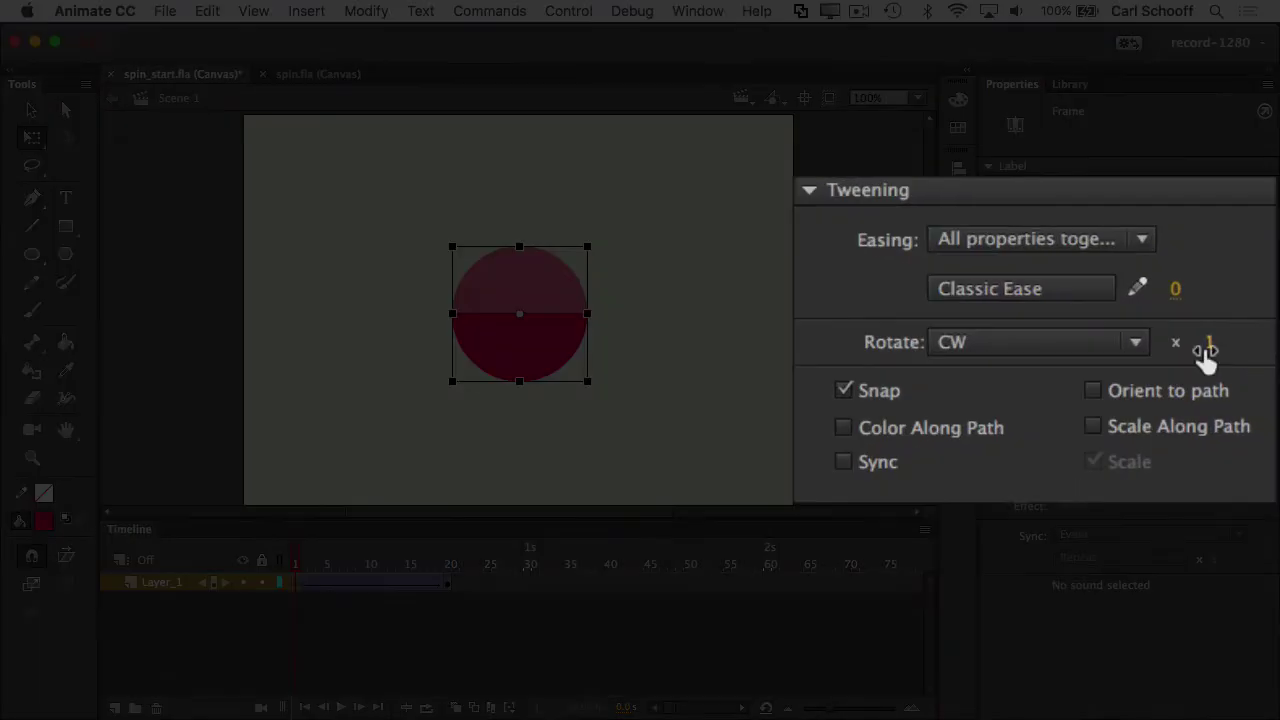
click(1235, 342)
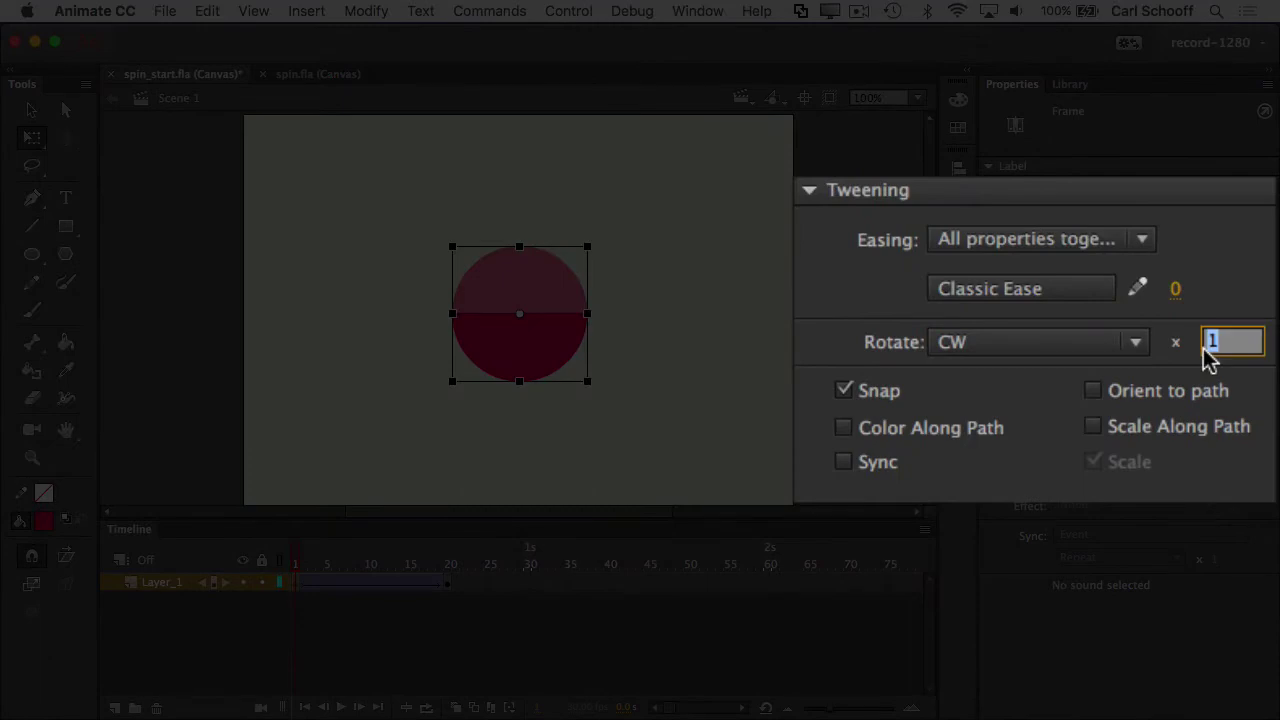
text(2)
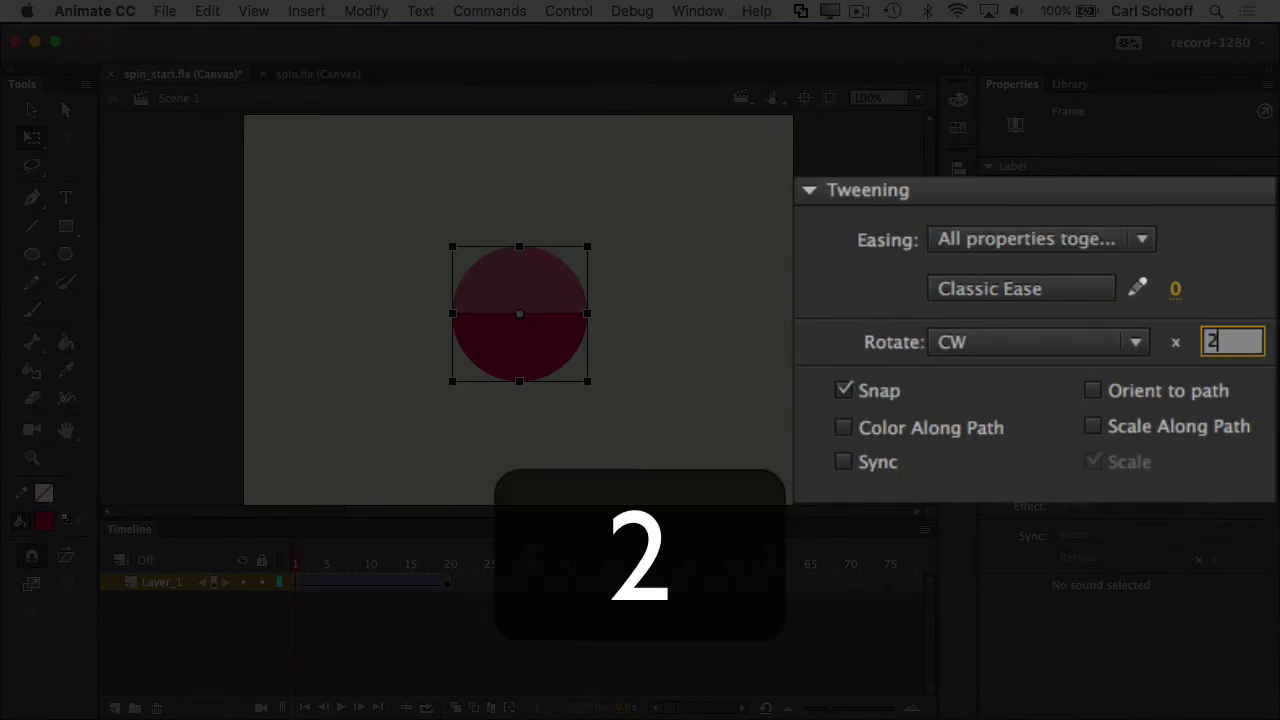
key(Return)
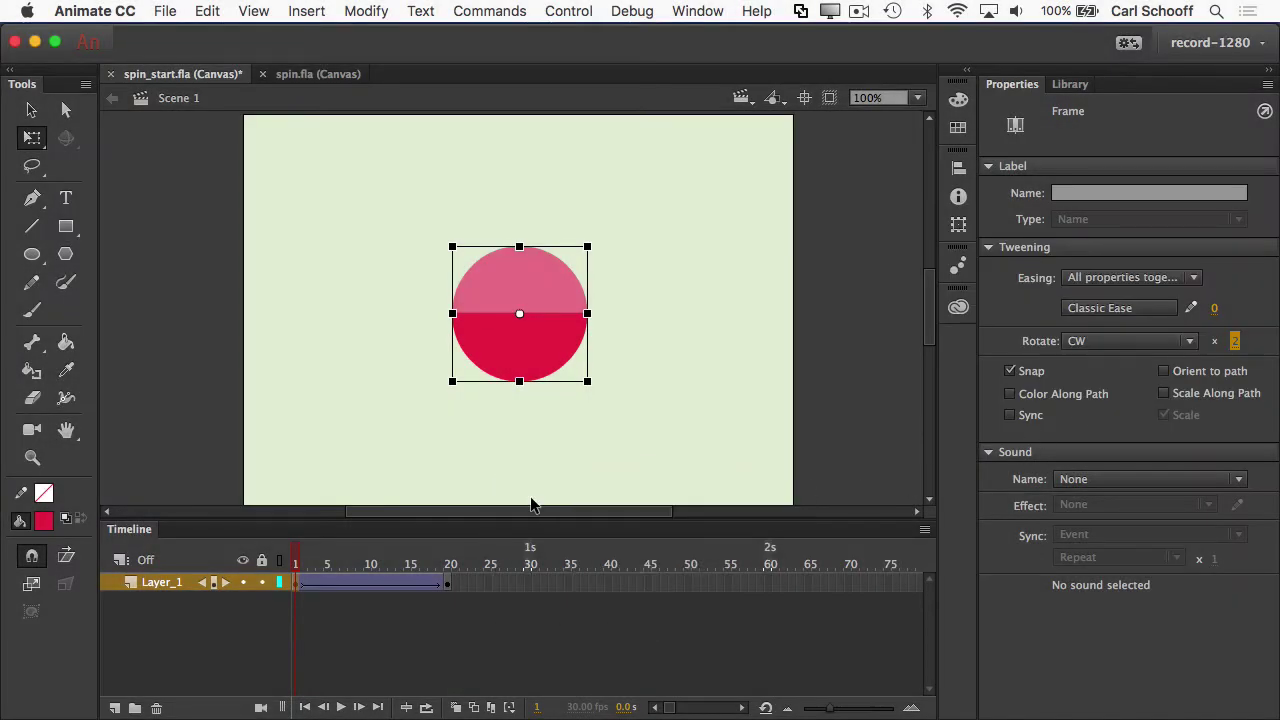
click(529, 500)
key(Return)
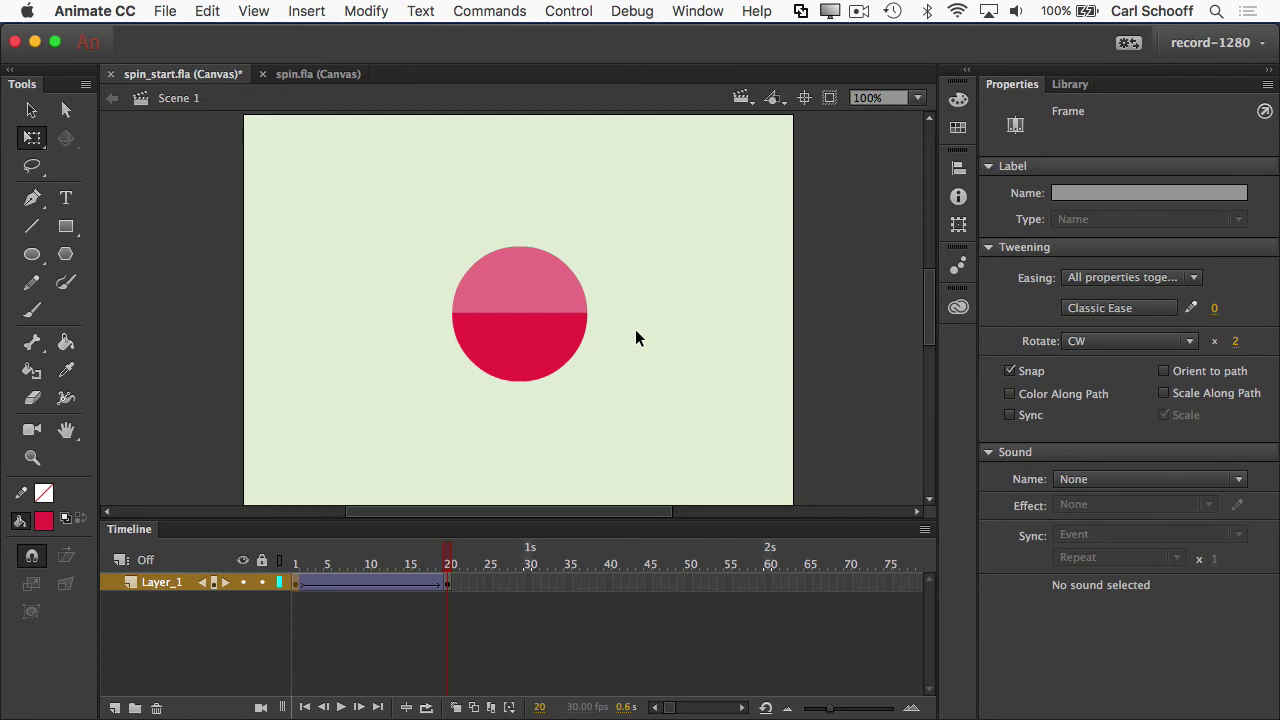
- Place the ball off-stage left at frame 1 and off-stage right at frame 20, then preview
click(295, 582)
drag(543, 370, 182, 366)
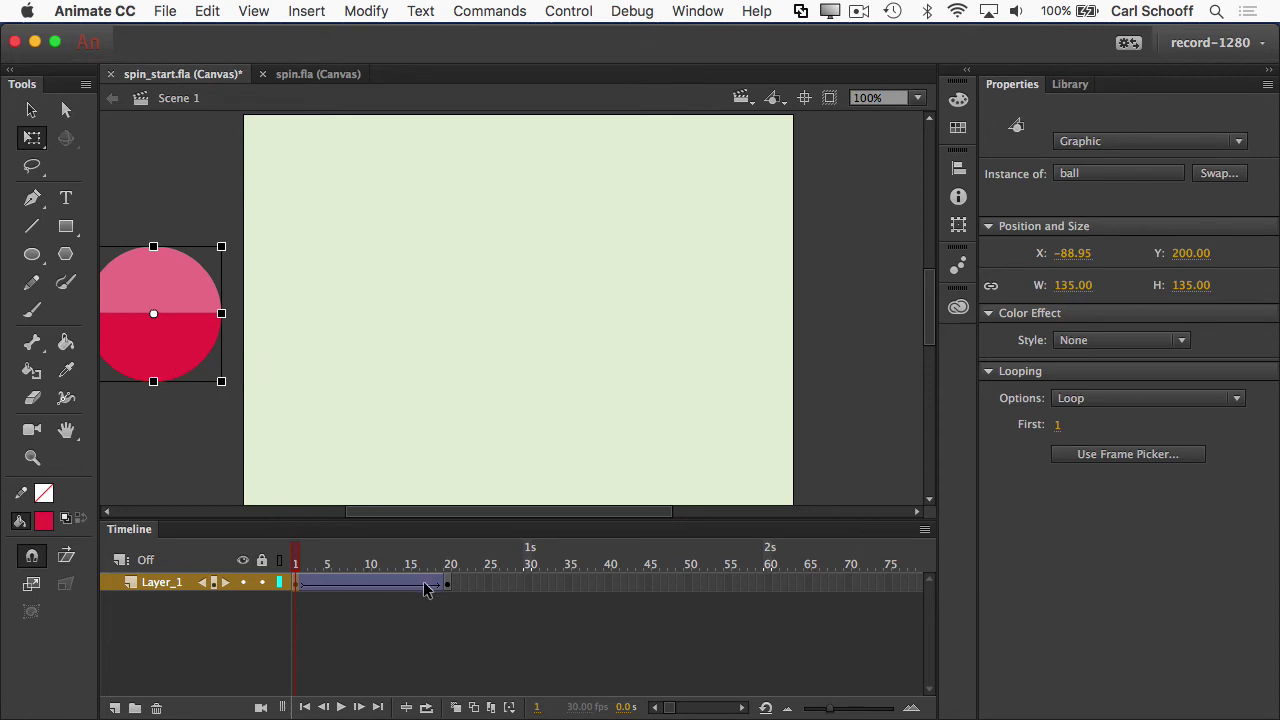
click(449, 583)
drag(517, 355, 872, 364)
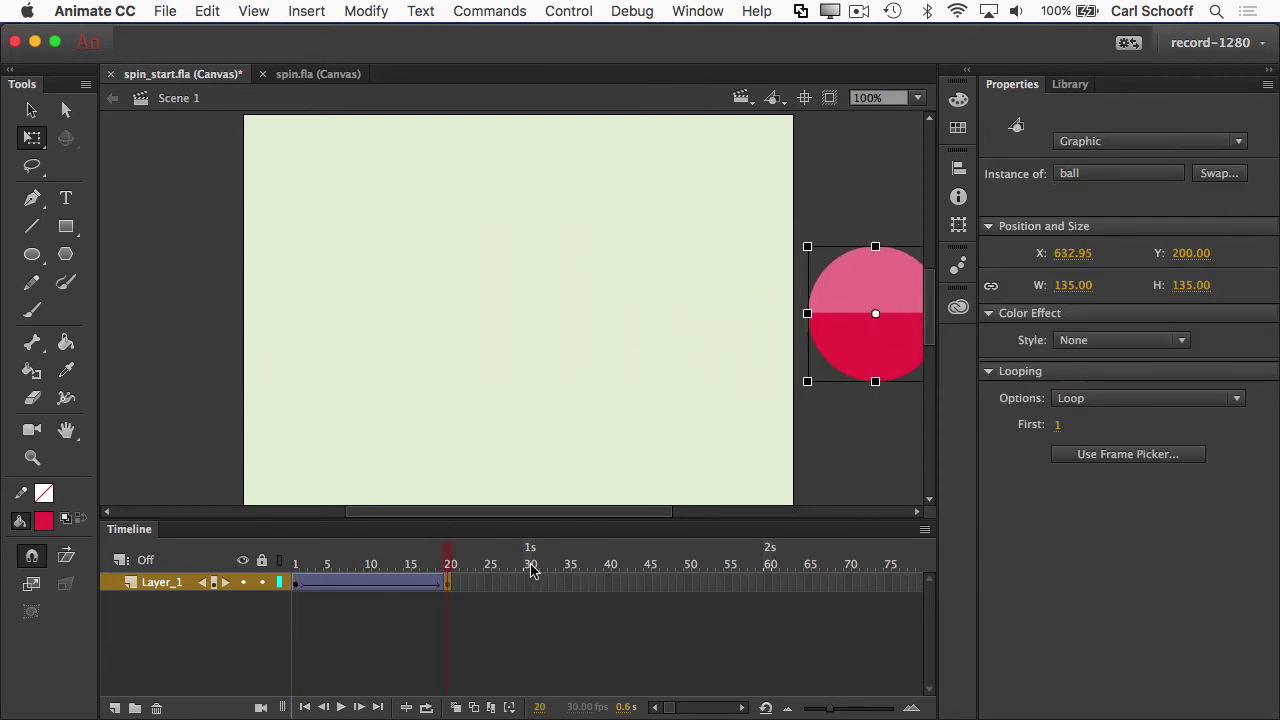
click(449, 560)
drag(420, 560, 233, 560)
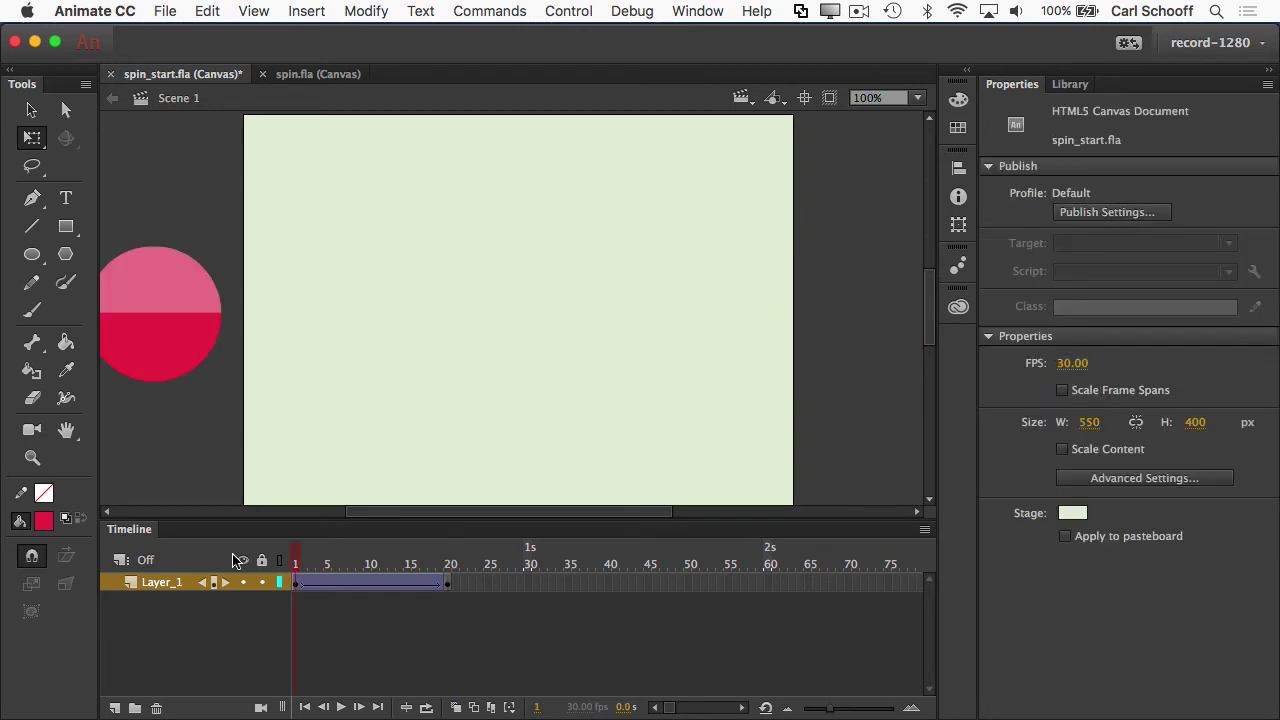
key(Return)
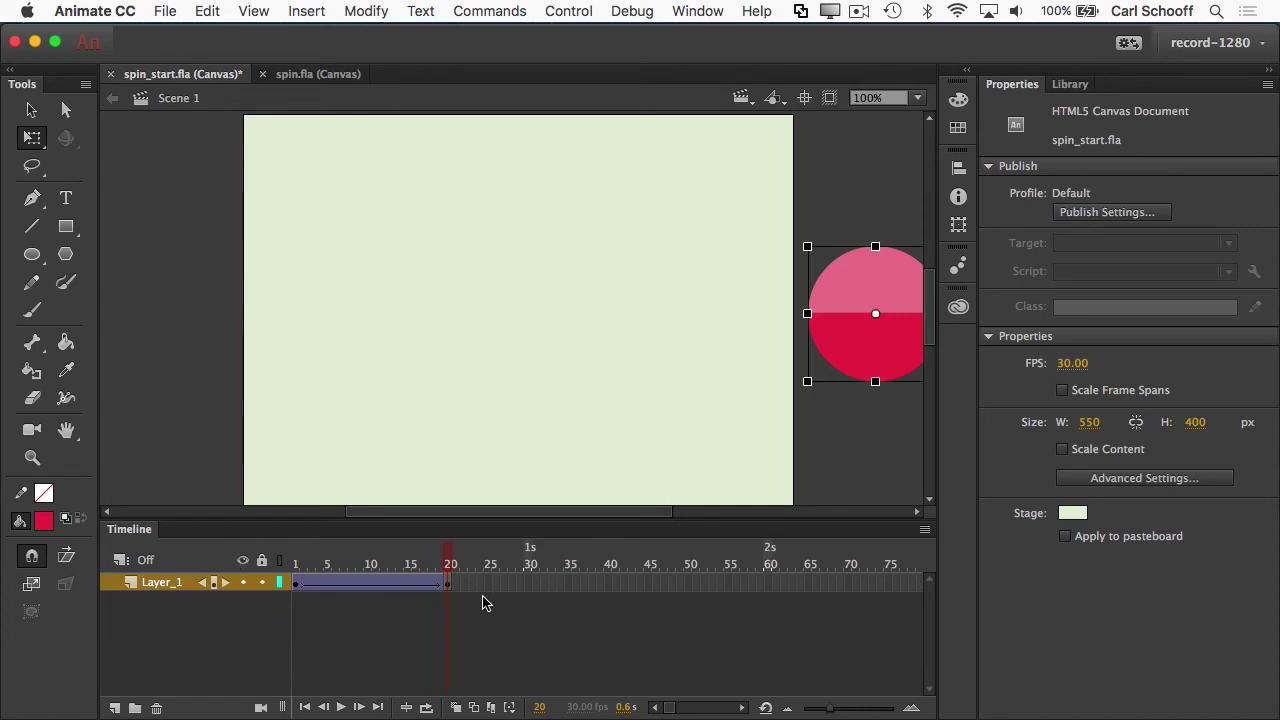
- Insert frames at frame 11 with F5 three times to stretch the tween to frame 51, then replay
click(380, 564)
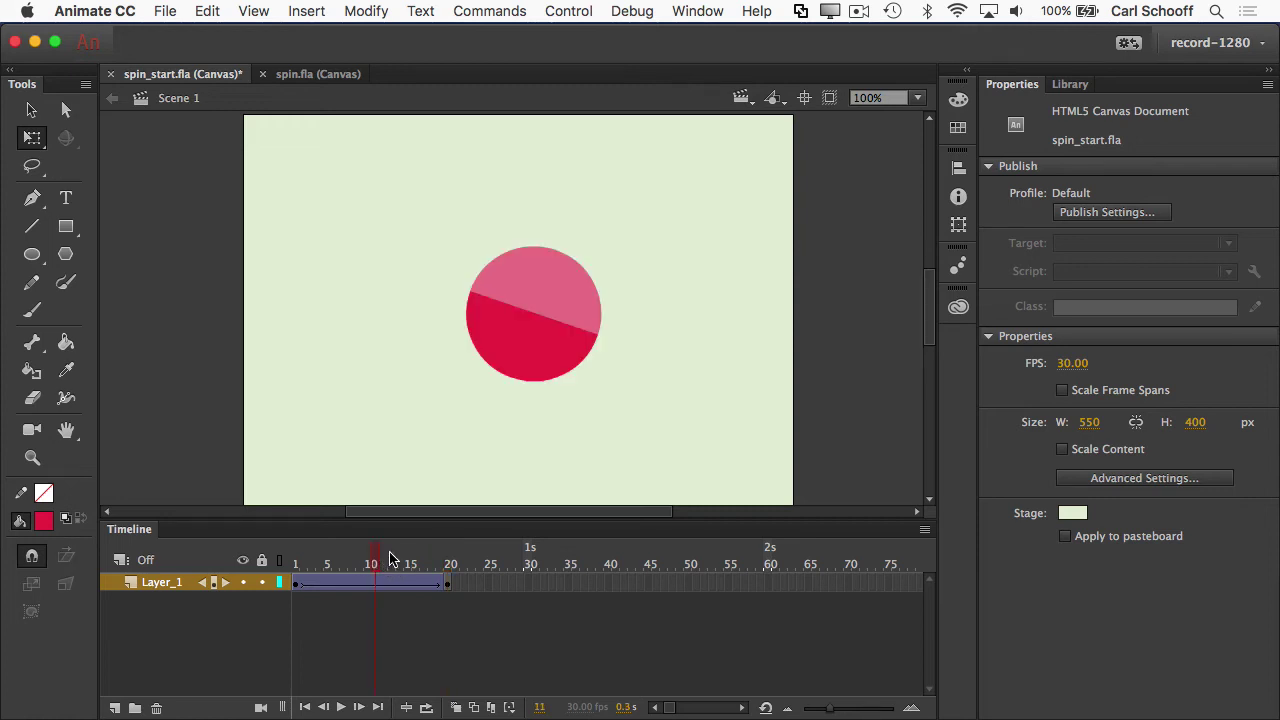
key(F5)
key(F5)
key(F5)
key(F5)
key(F5)
key(F5)
key(F5)
key(F5)
key(F5)
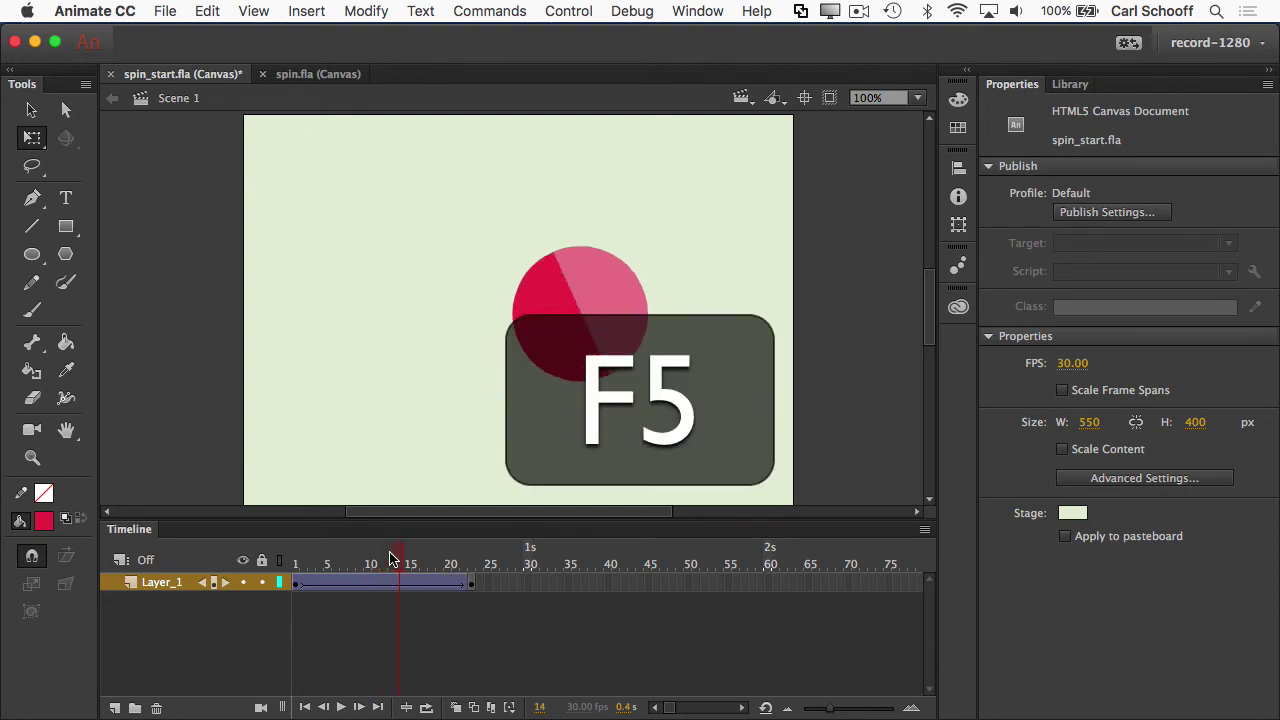
key(F5)
key(F5)
key(F5)
key(F5)
key(F5)
key(F5)
key(F5)
key(F5)
key(F5)
key(F5)
key(F5)
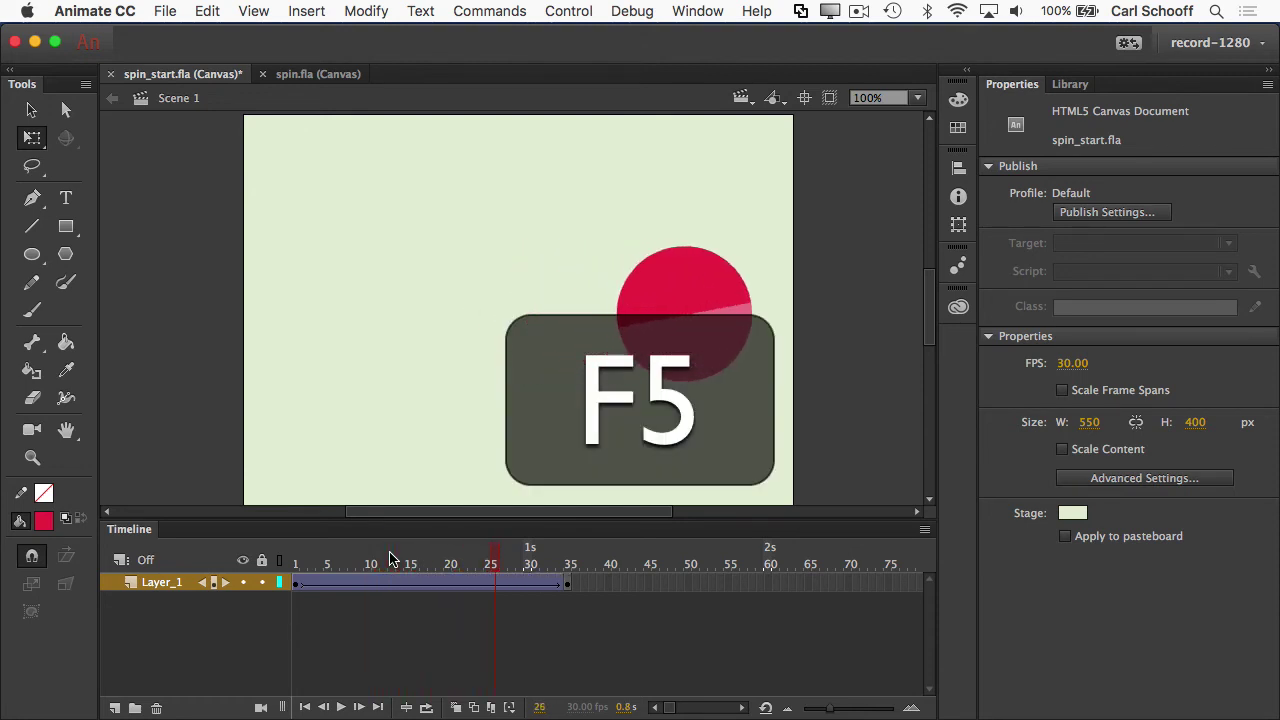
key(F5)
key(F5)
key(F5)
key(F5)
key(F5)
key(F5)
key(F5)
key(F5)
key(F5)
key(F5)
key(F5)
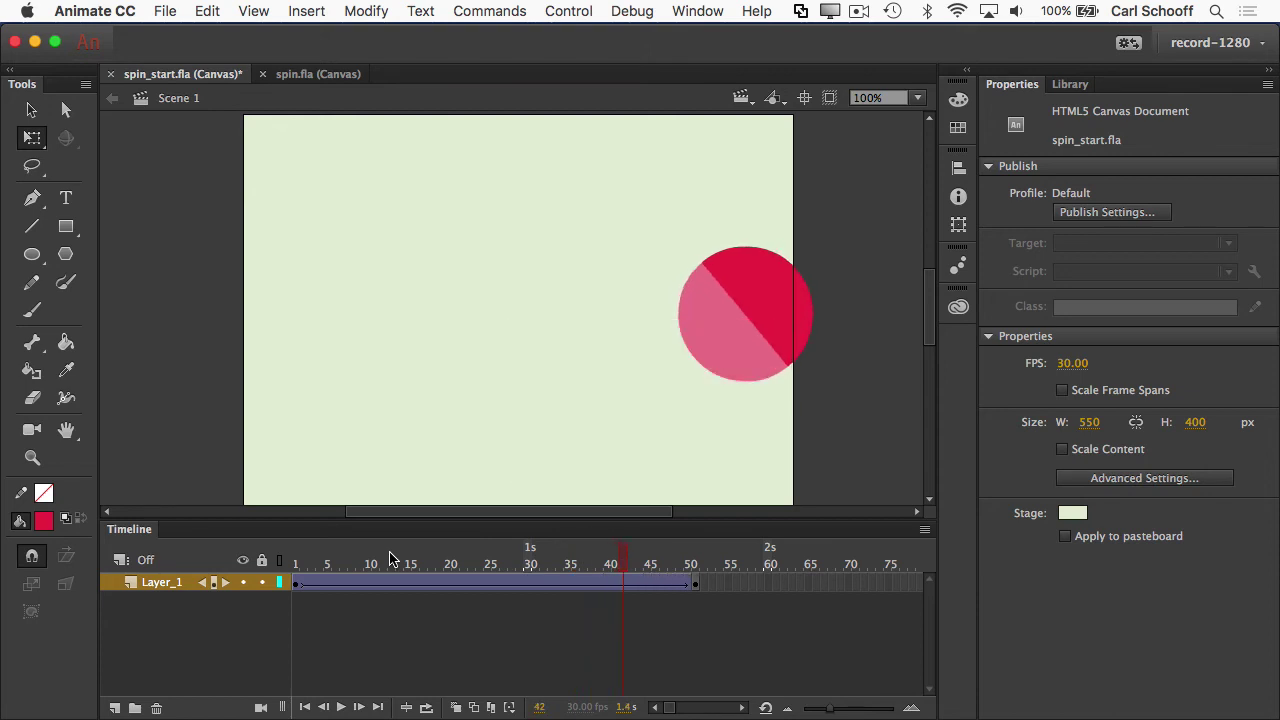
drag(620, 562, 277, 570)
key(Return)
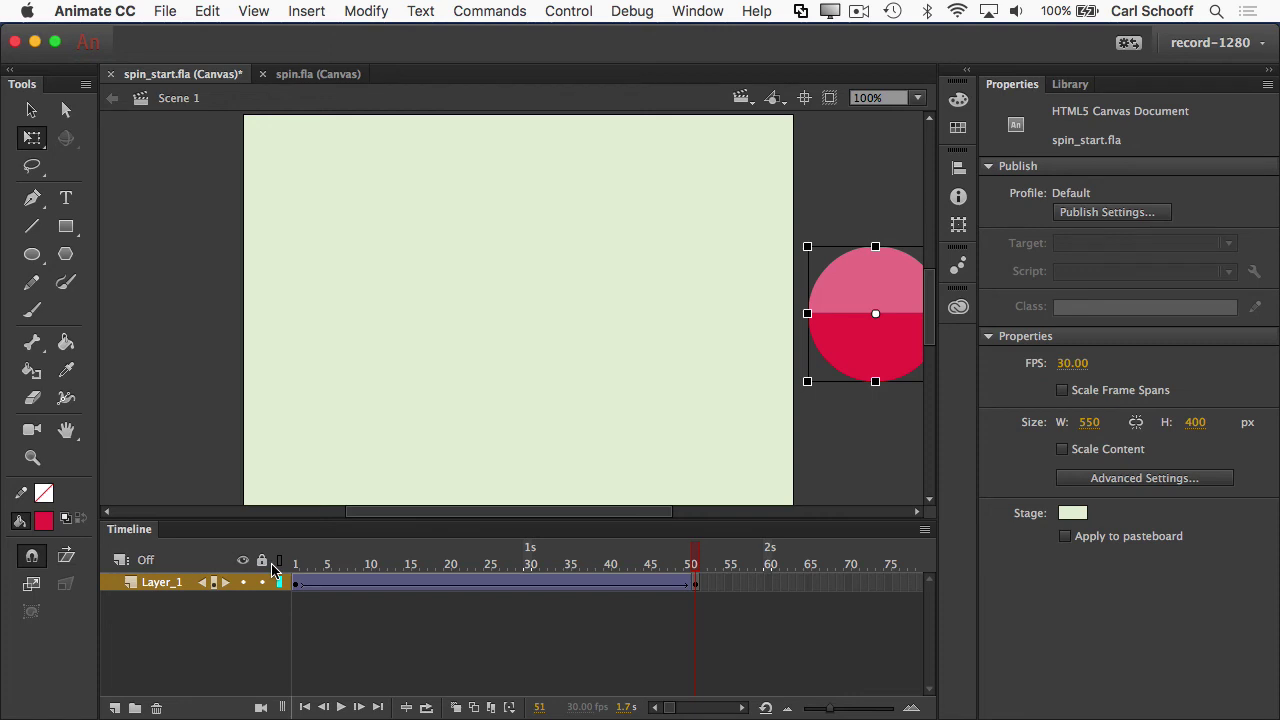
key(Return)
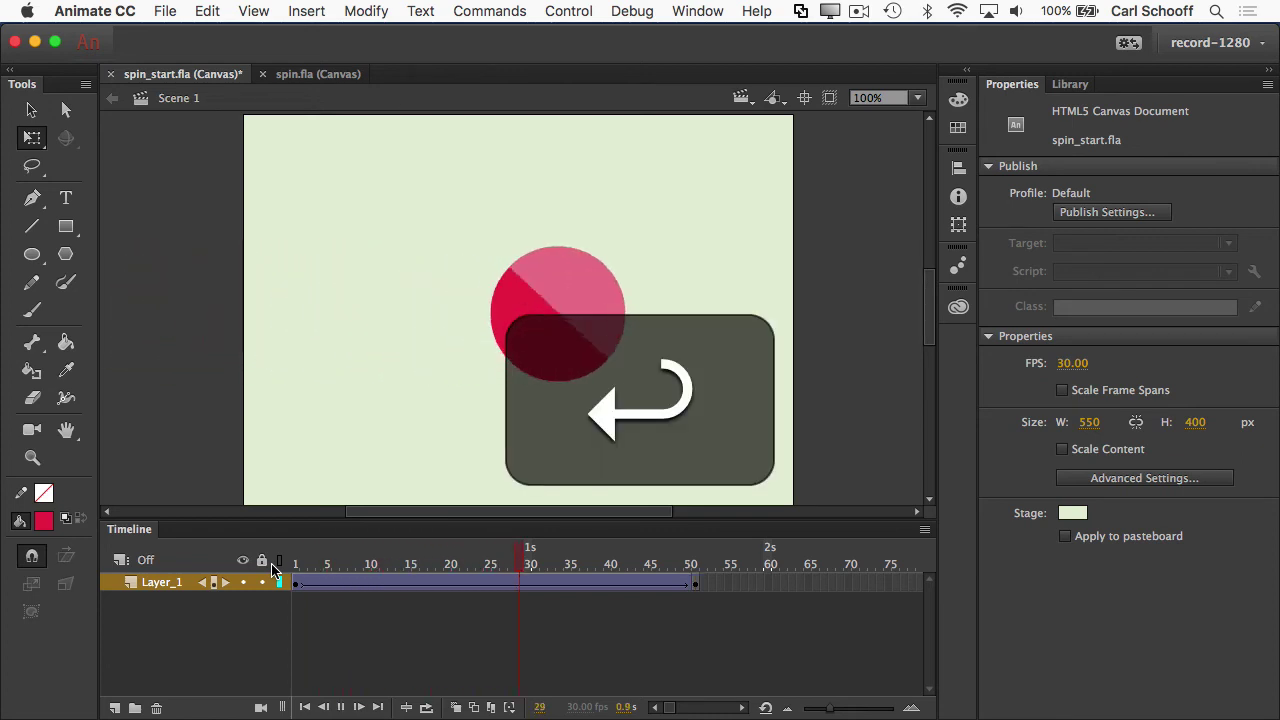
key(Return)
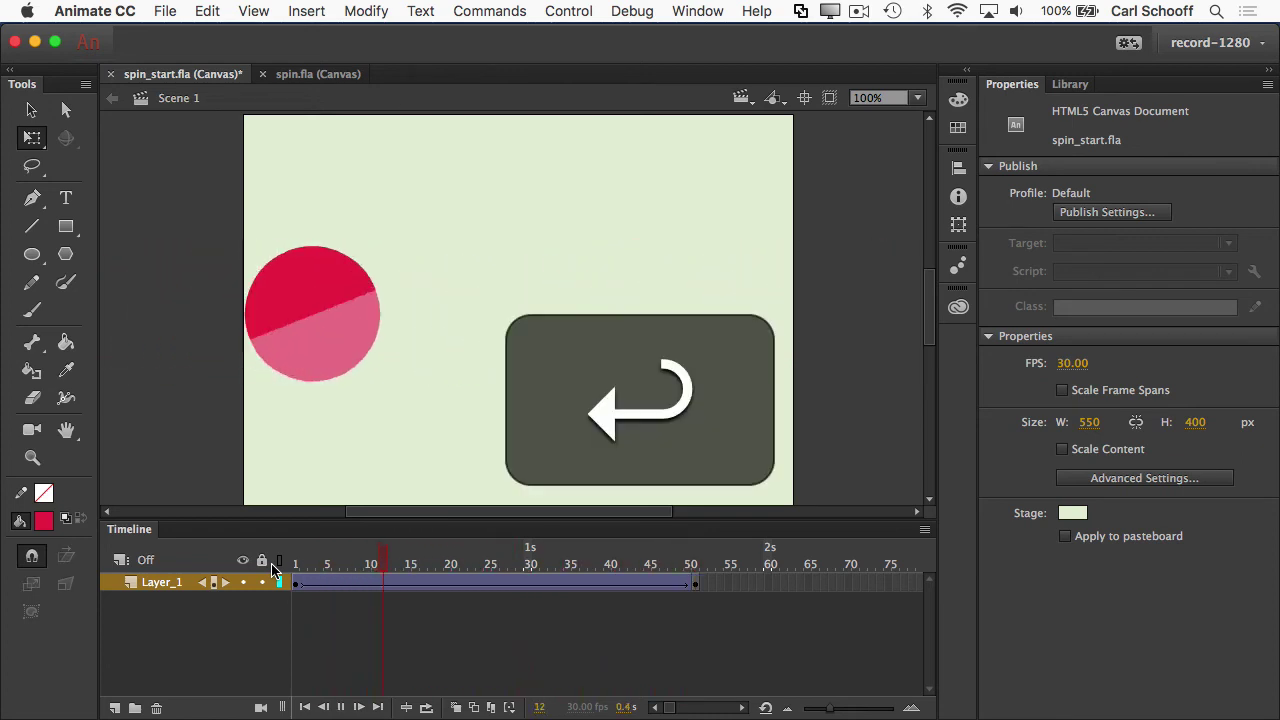
key(Return)
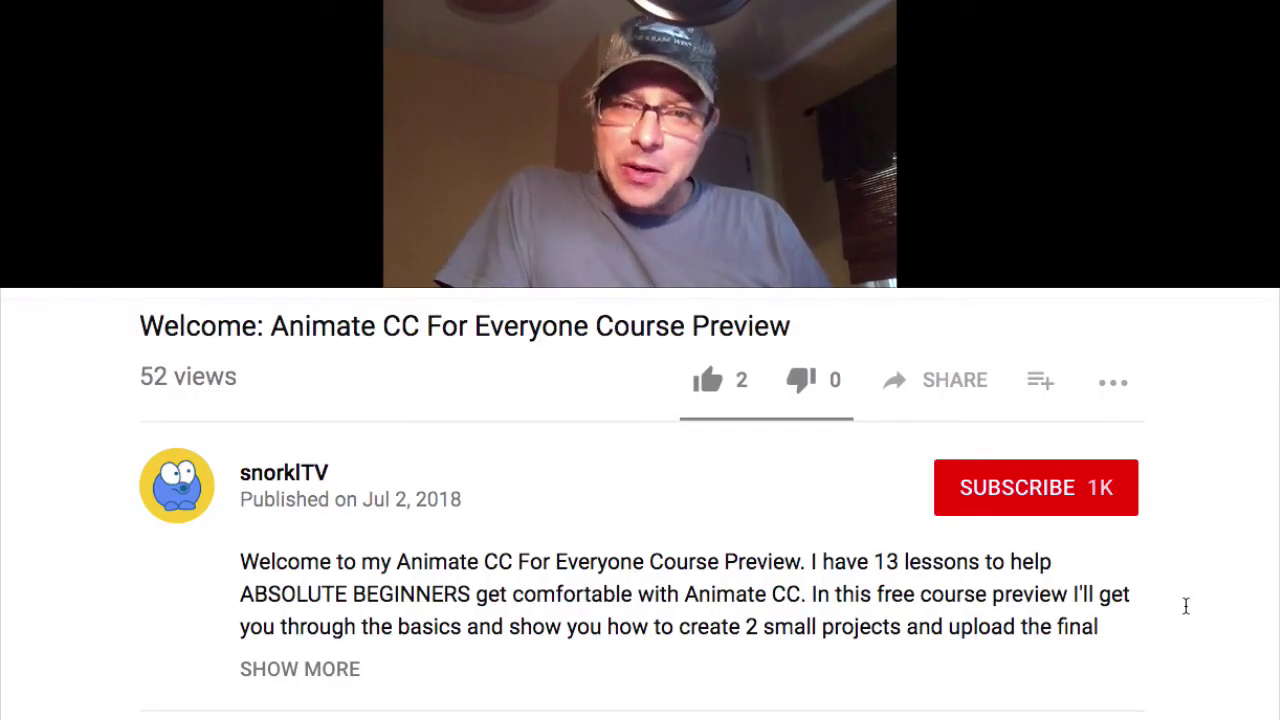
- Like the course preview video, subscribe to its channel, and enable bell notifications
click(708, 380)
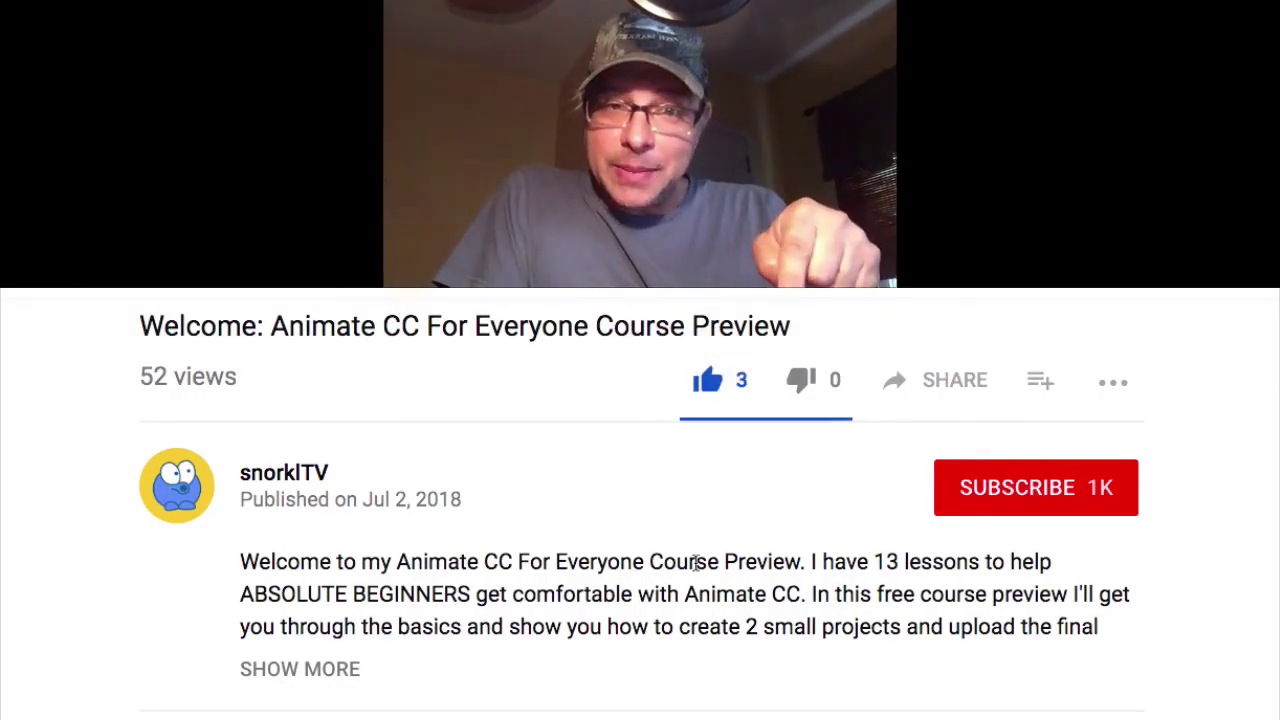
click(1016, 492)
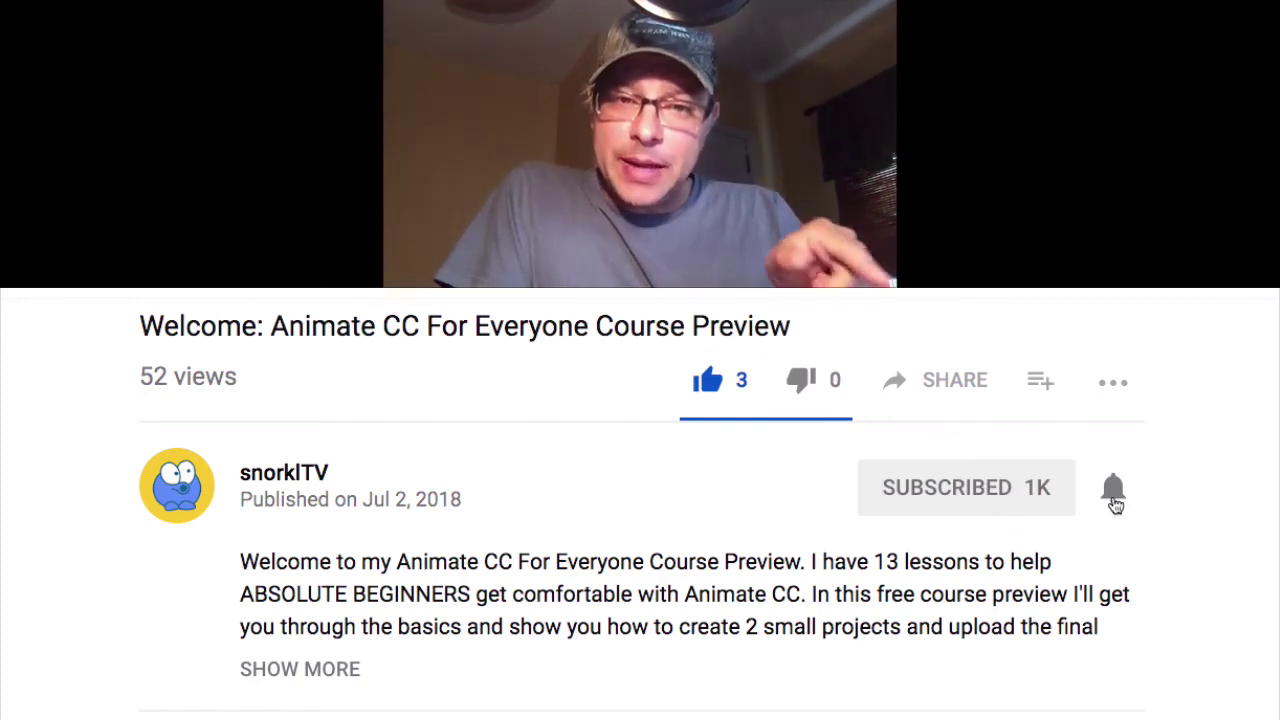
click(1115, 500)
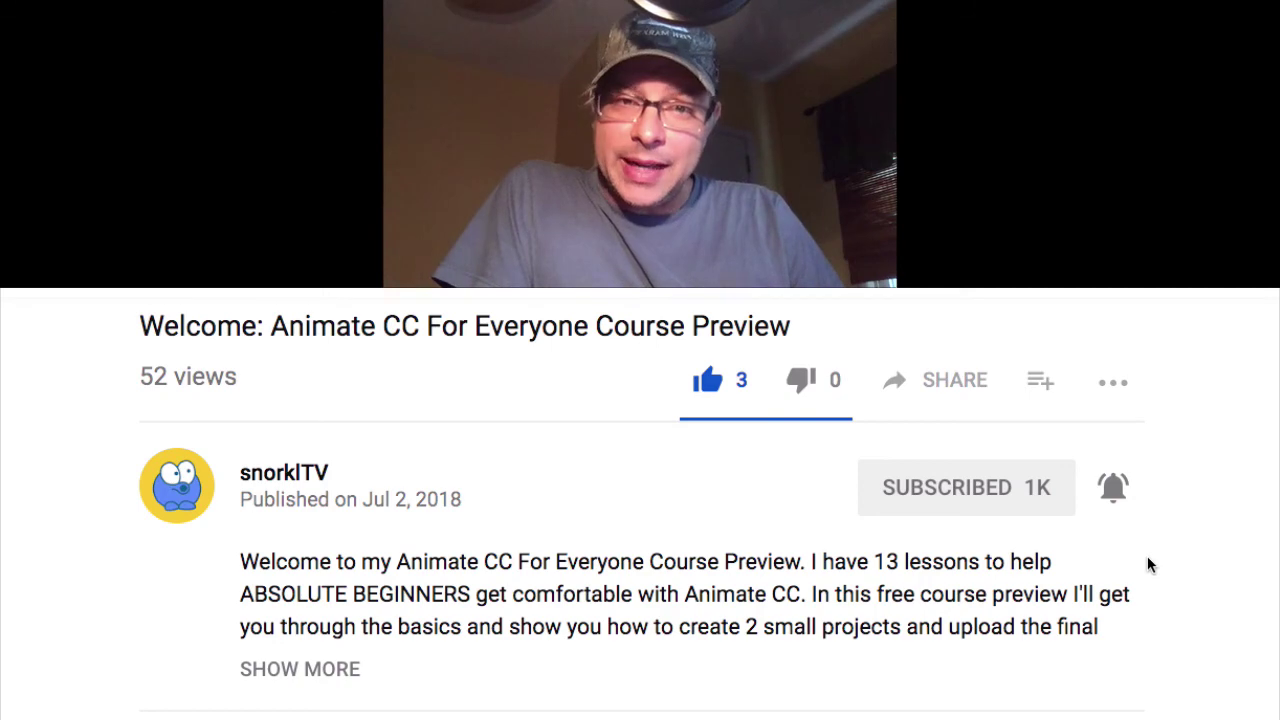